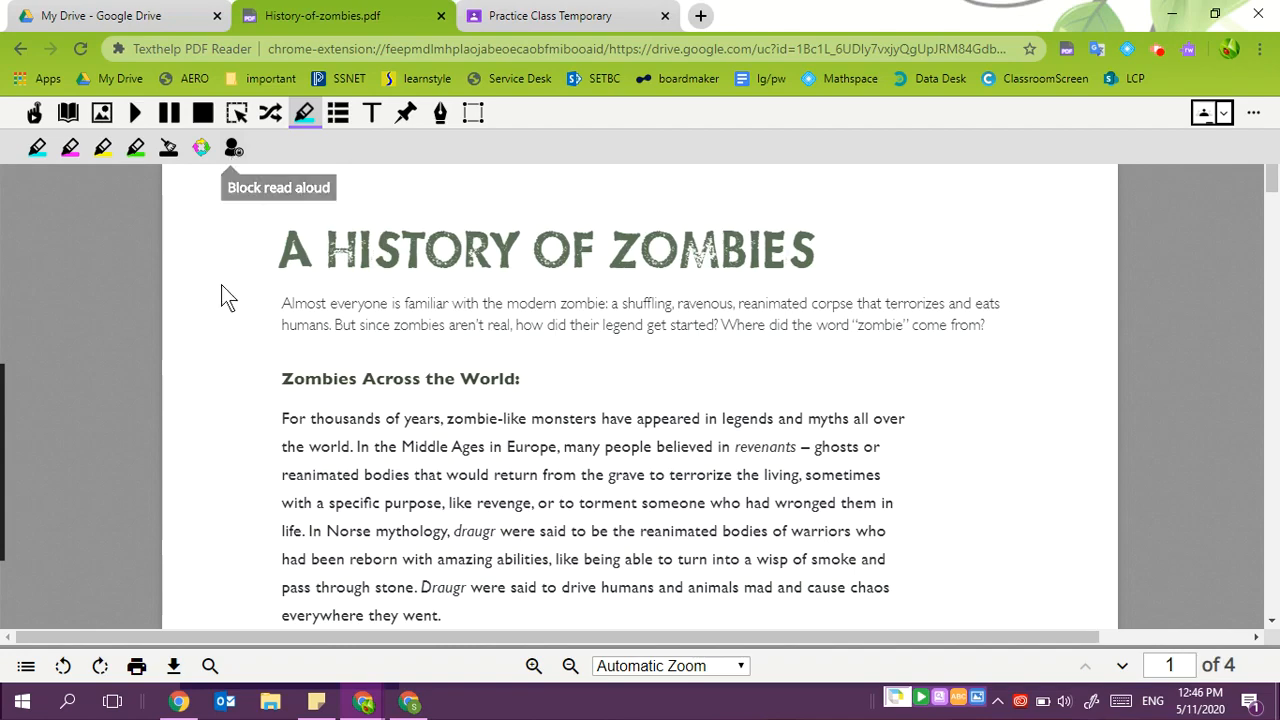
- Scroll to the end of page 1 and mark the footer credit line with Block read aloud
scroll(307, 293, "down", 6)
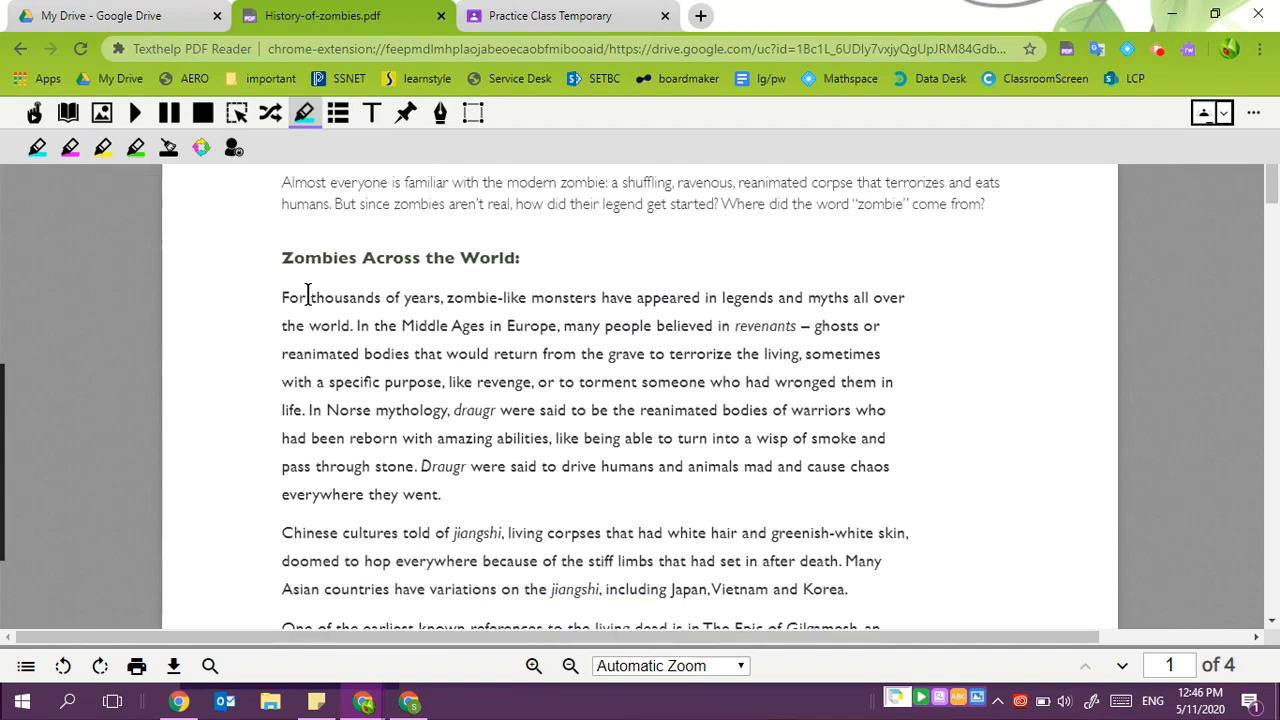
scroll(307, 293, "down", 2)
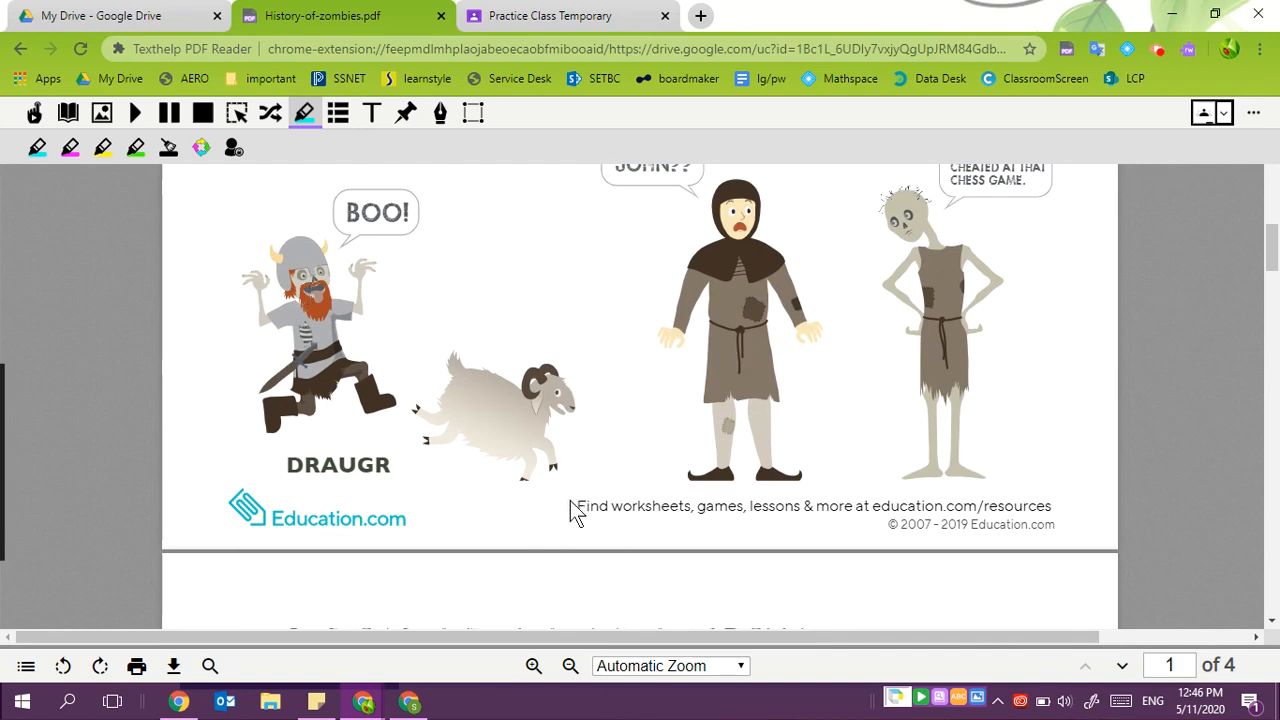
left_click_drag(577, 510, 1046, 538)
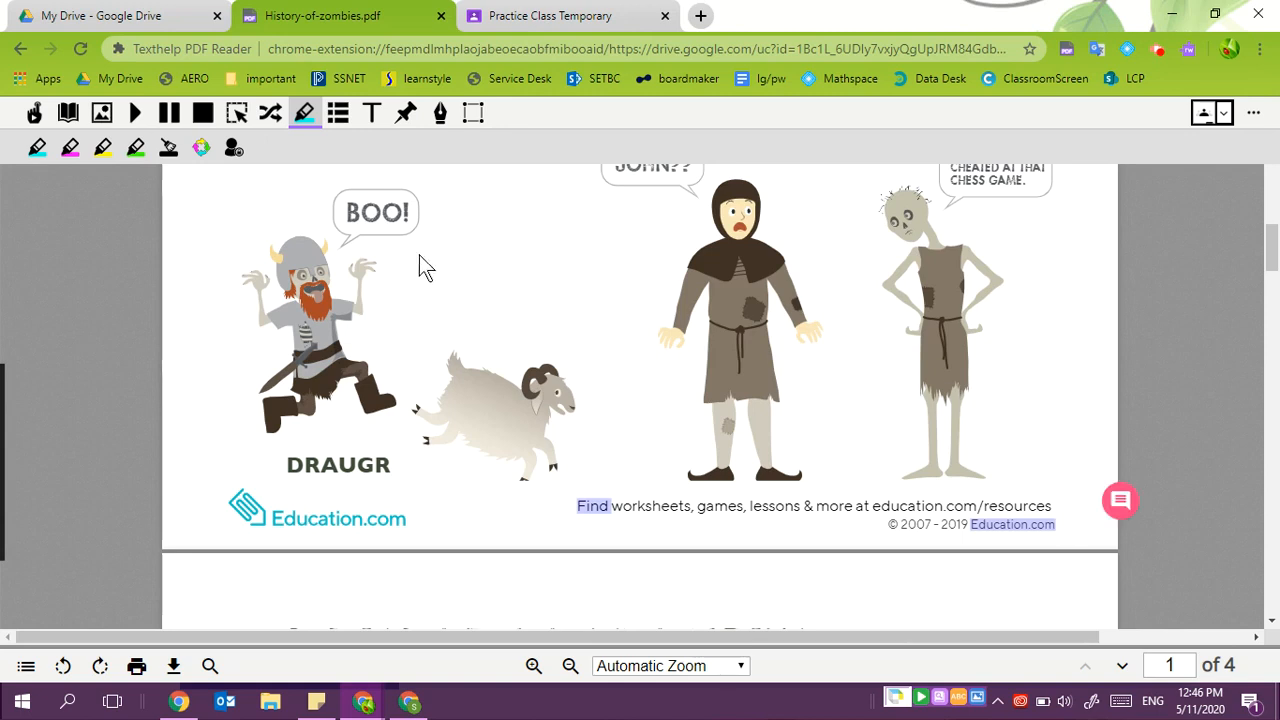
left_click(231, 150)
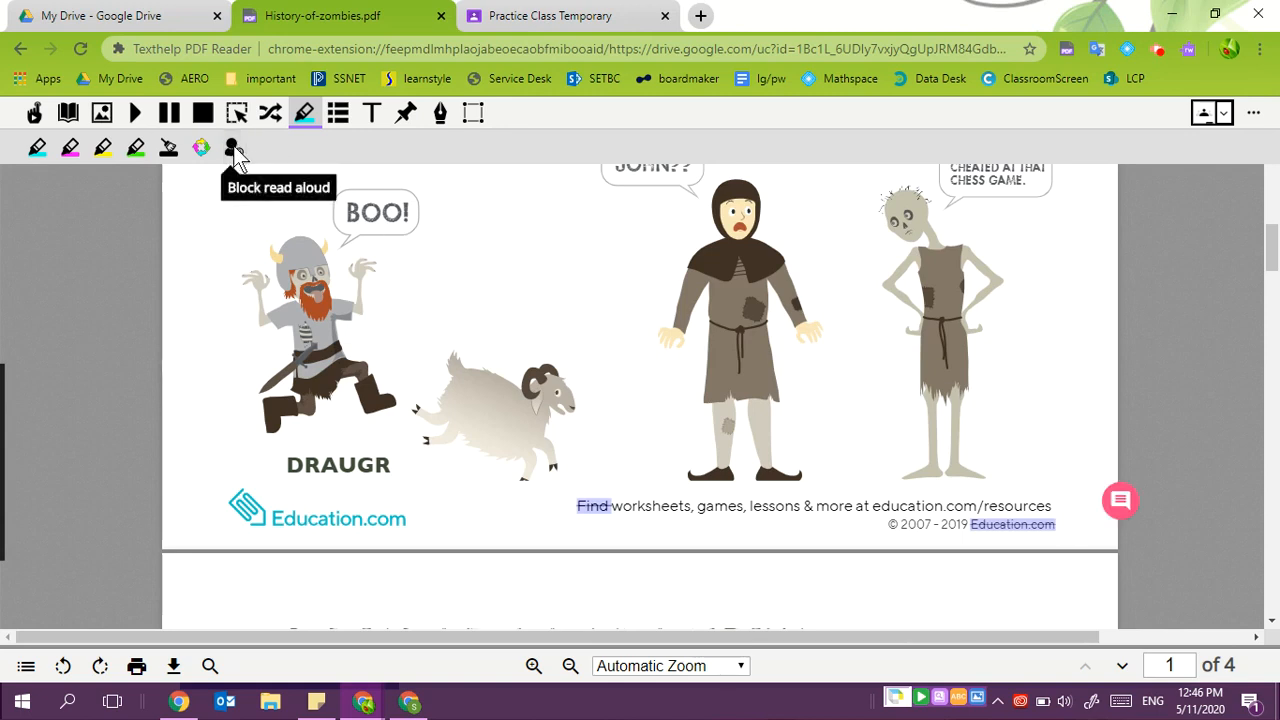
left_click_drag(615, 508, 1034, 491)
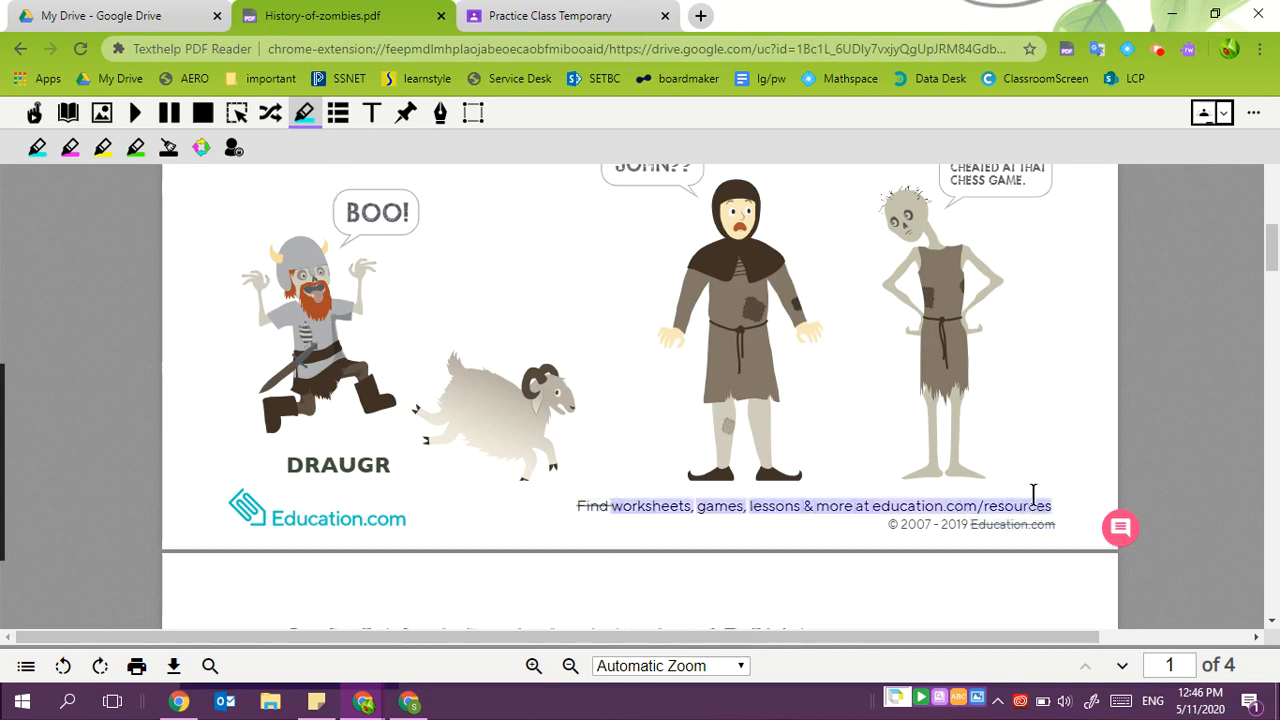
left_click(233, 150)
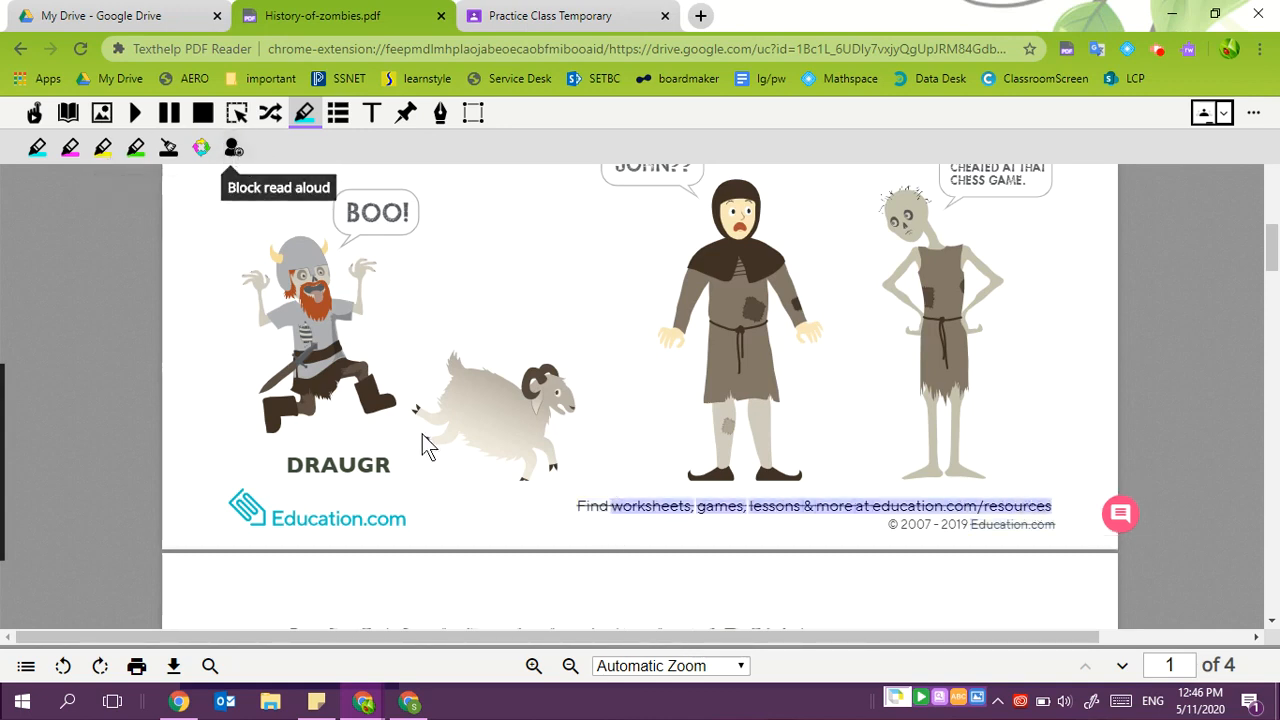
left_click(530, 507)
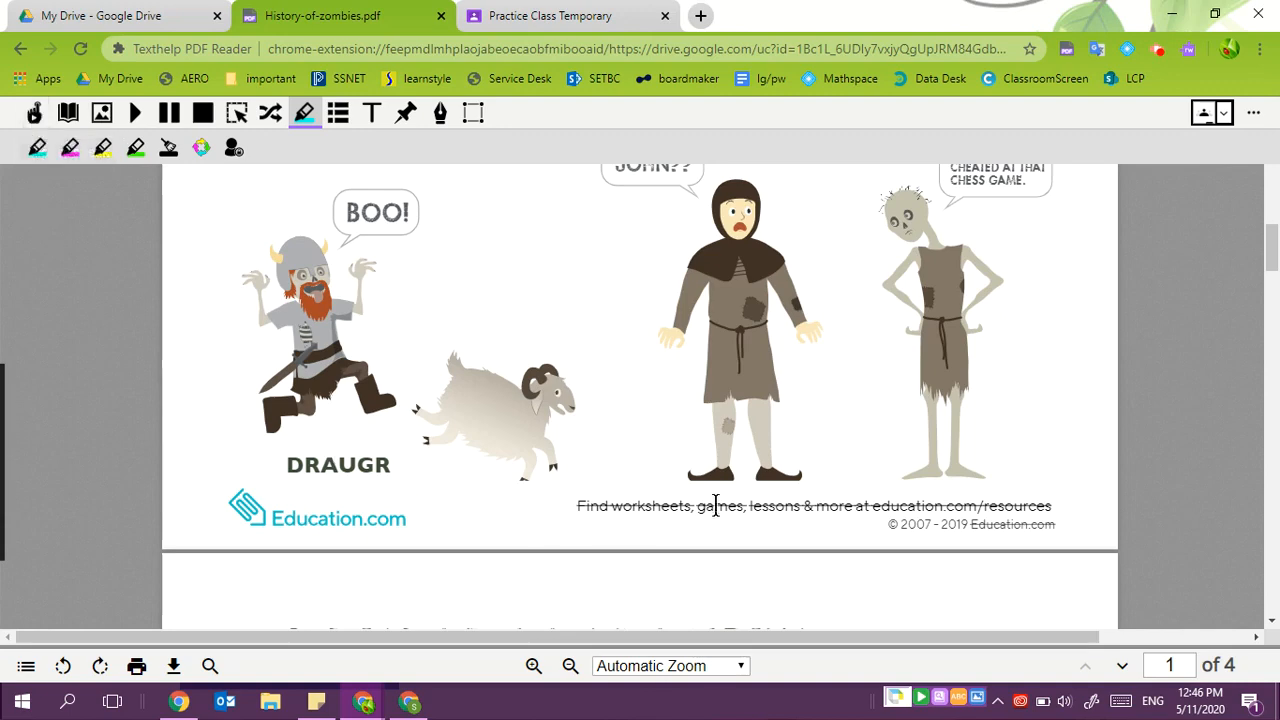
- Scroll to the end of page 2 and mark its footer credit line with Block read aloud
scroll(460, 476, "down", 5)
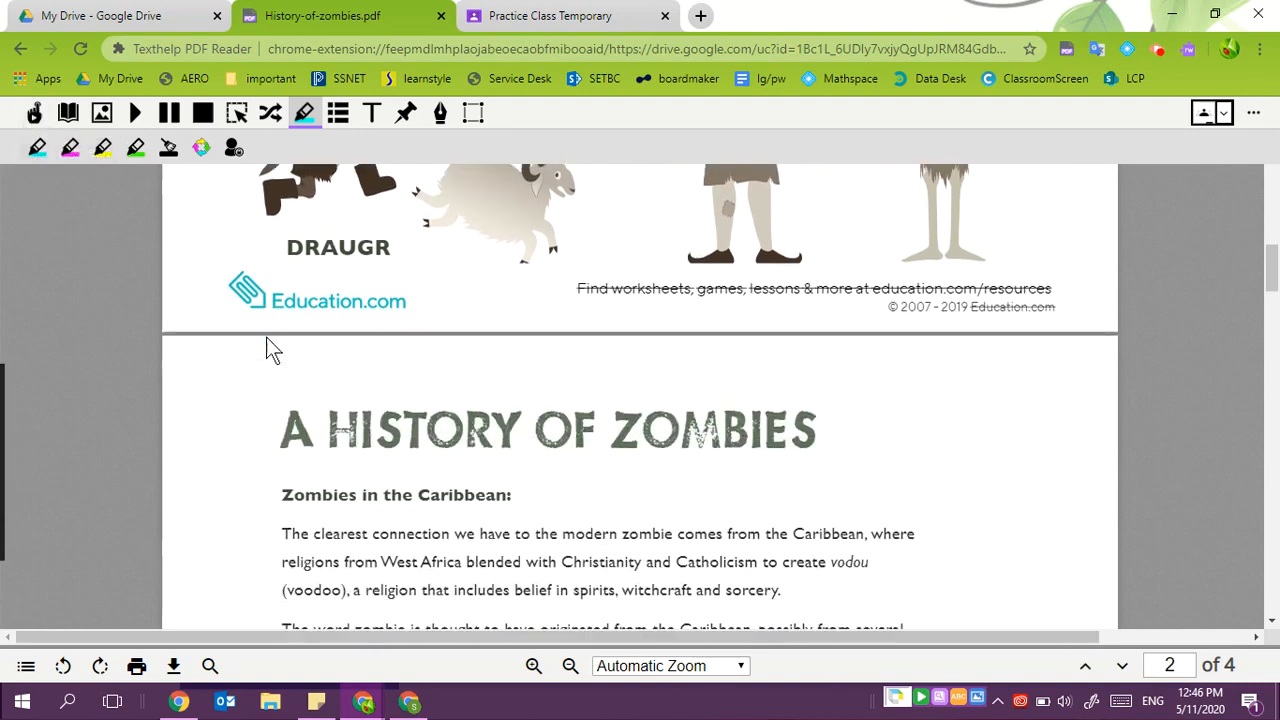
scroll(306, 276, "down", 6)
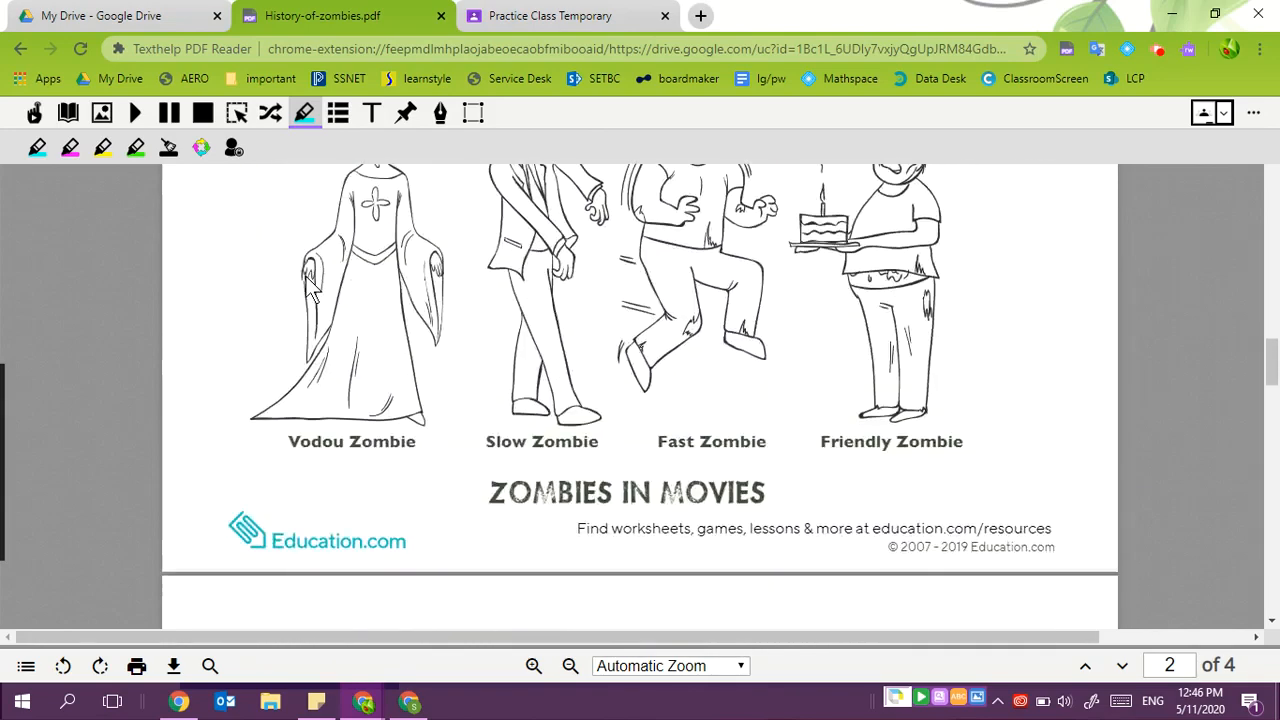
left_click_drag(576, 537, 889, 552)
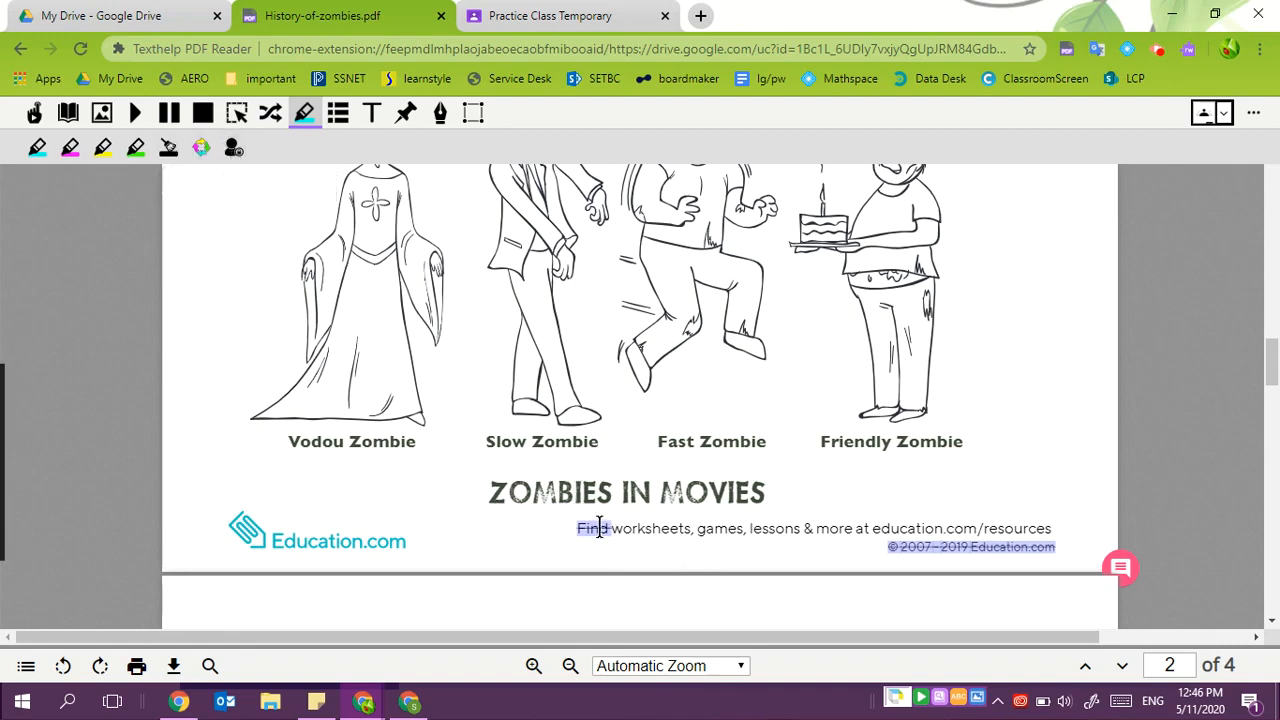
left_click_drag(611, 528, 694, 528)
left_click_drag(1069, 511, 1066, 515)
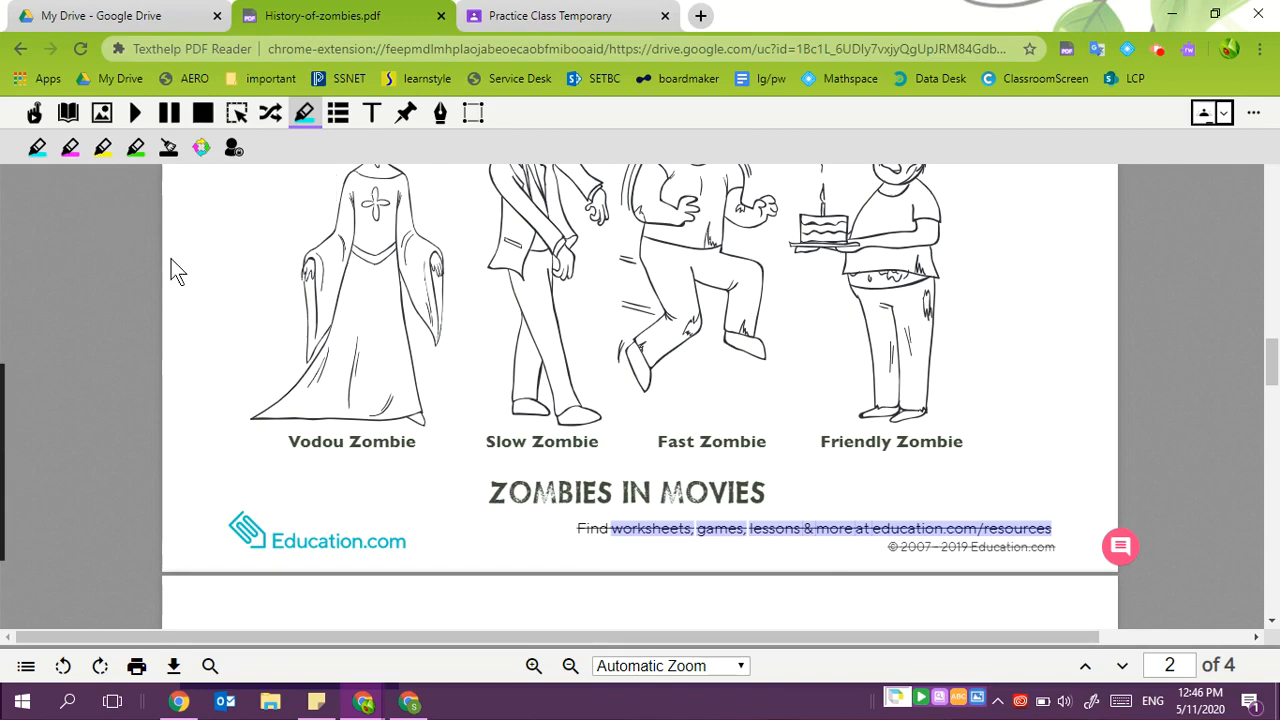
- Switch to the Practice Class tab and start a new assignment from Classwork
left_click(535, 15)
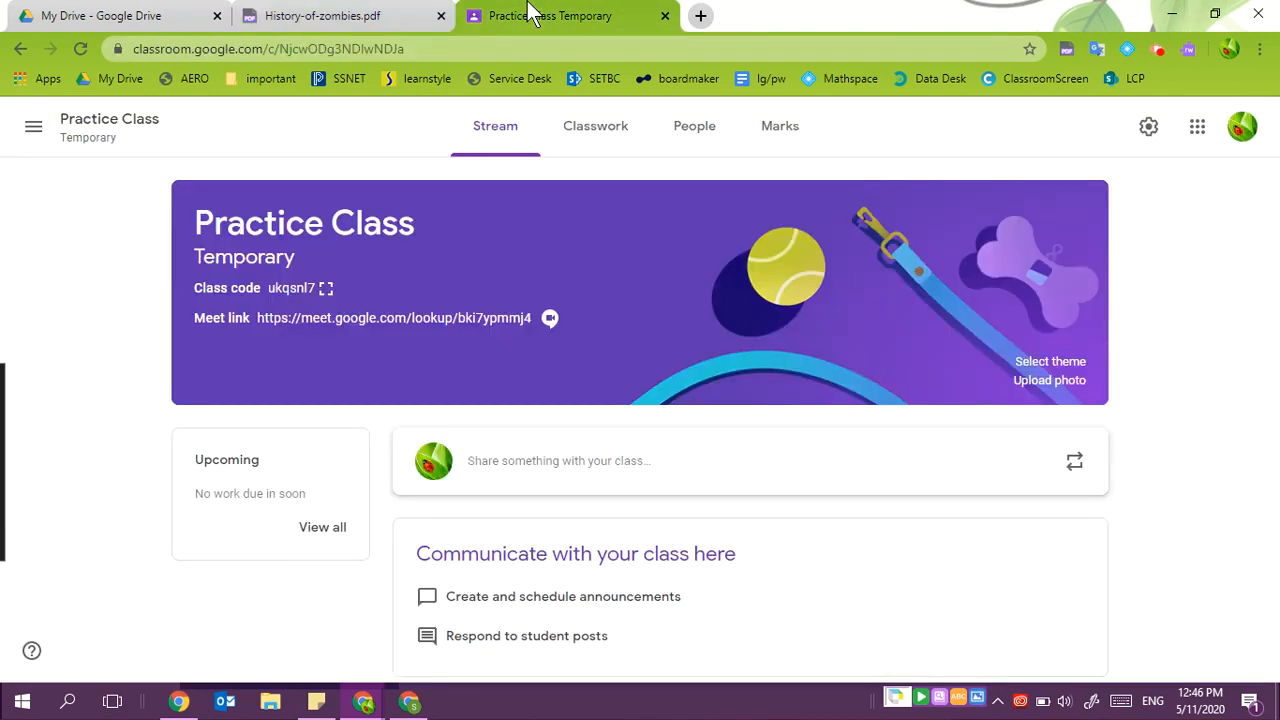
left_click(606, 138)
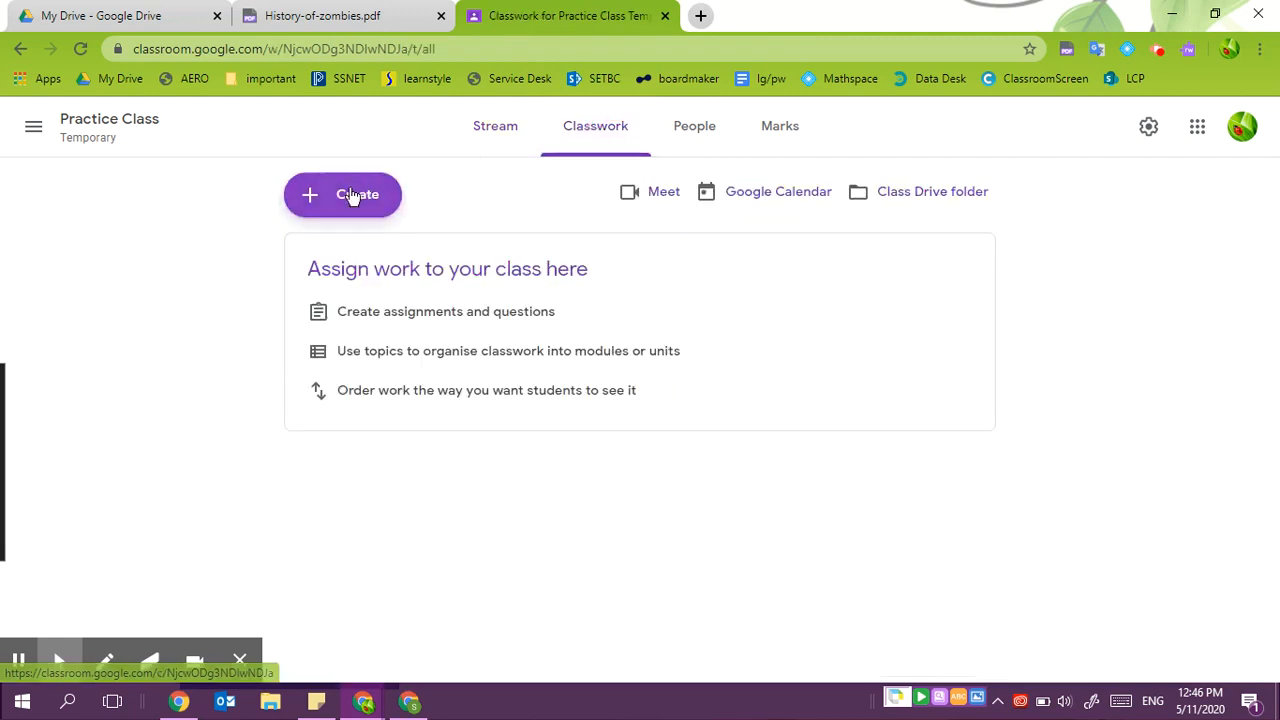
left_click(351, 195)
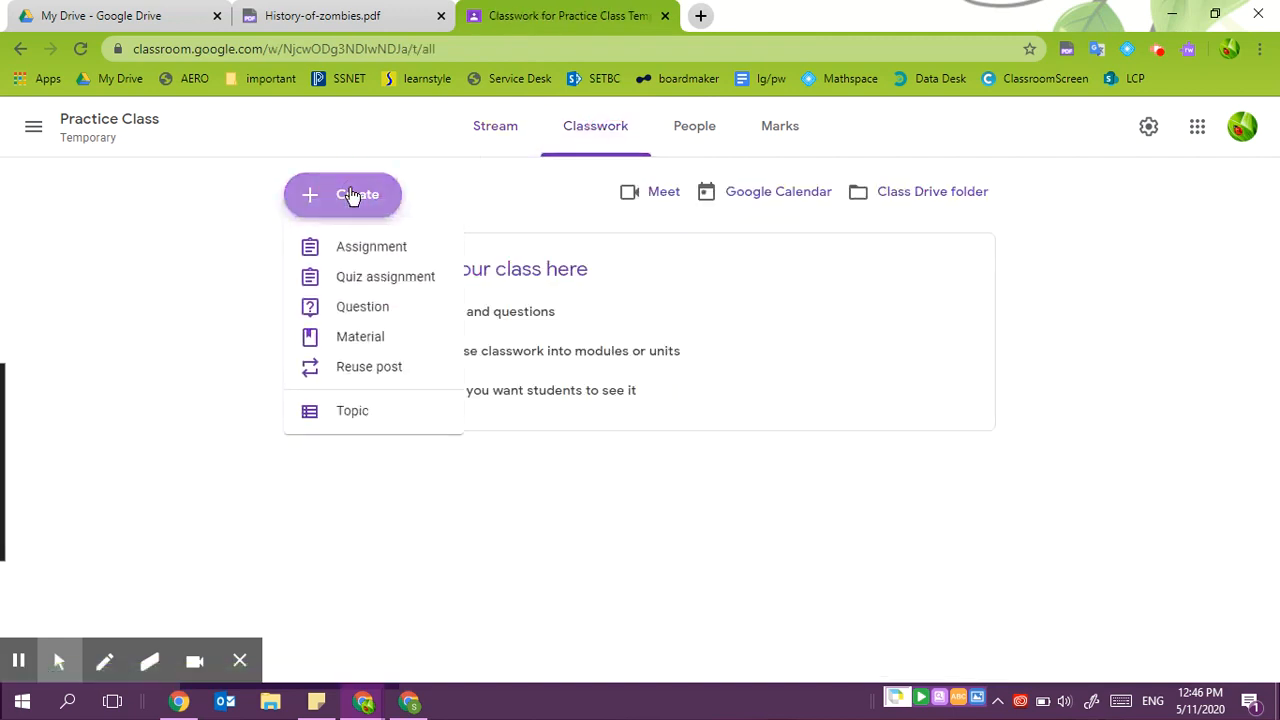
left_click(368, 248)
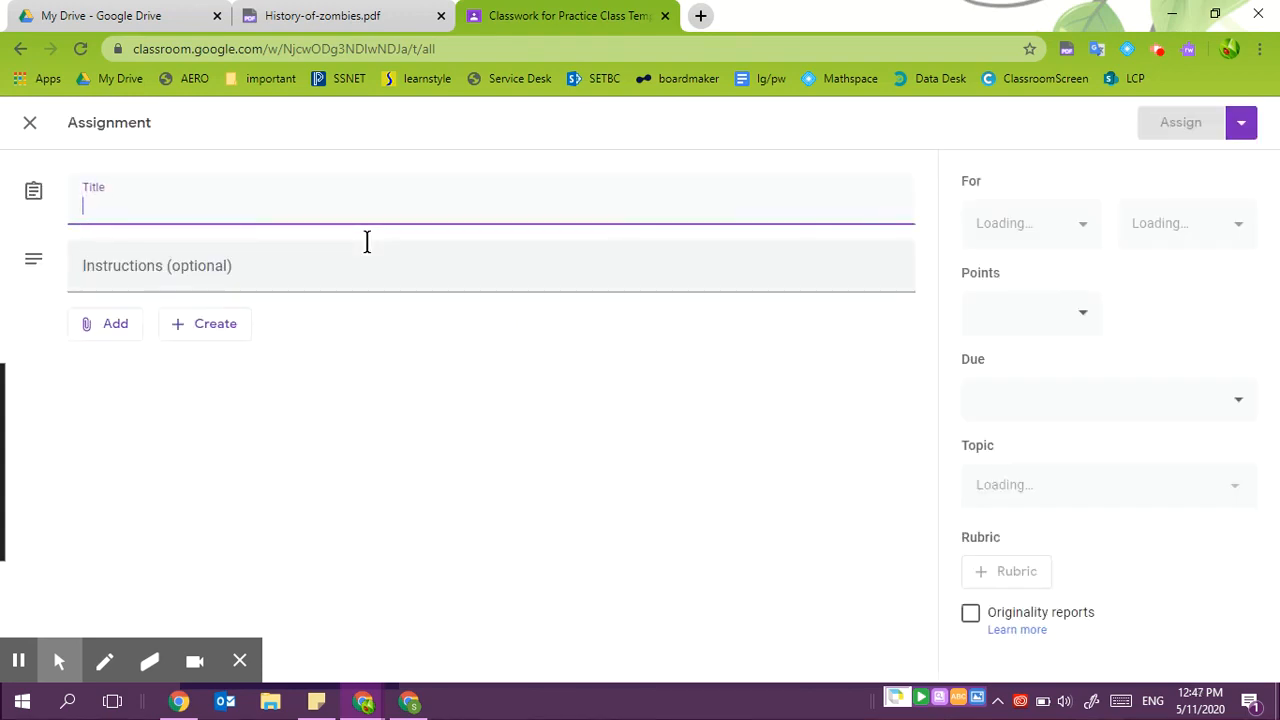
left_click(369, 249)
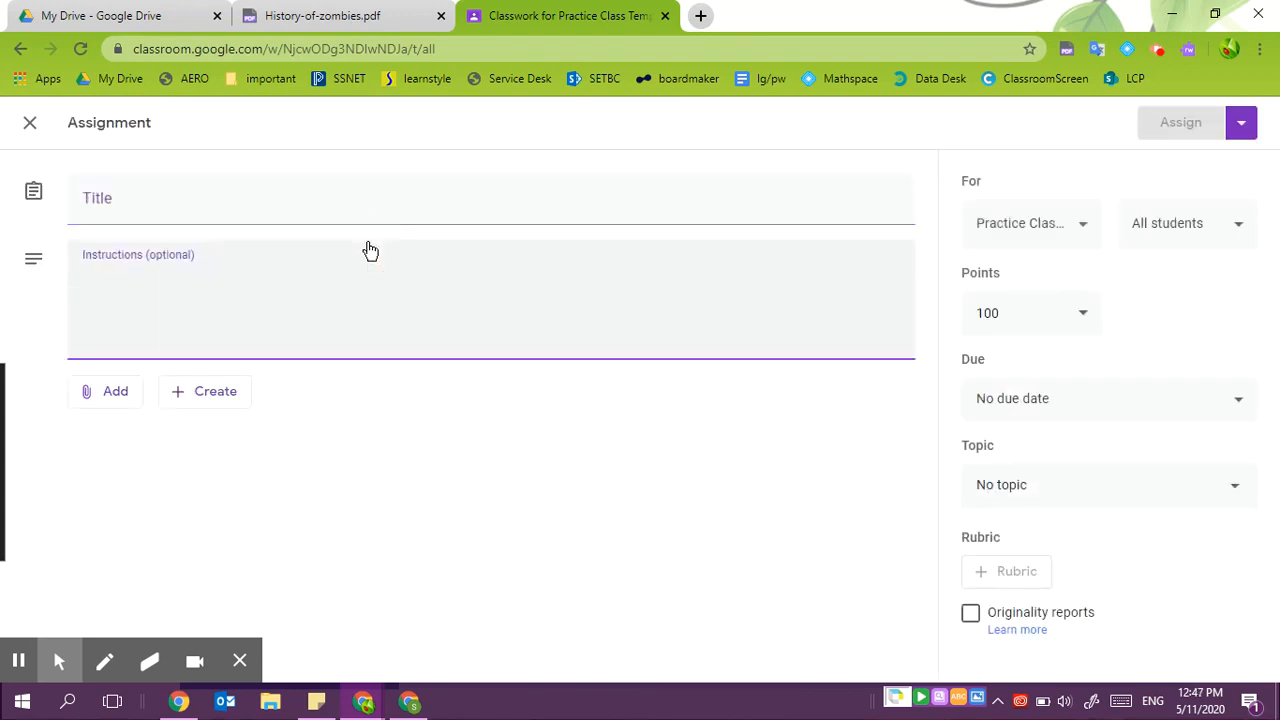
- Title the assignment Zombie History
left_click(328, 200)
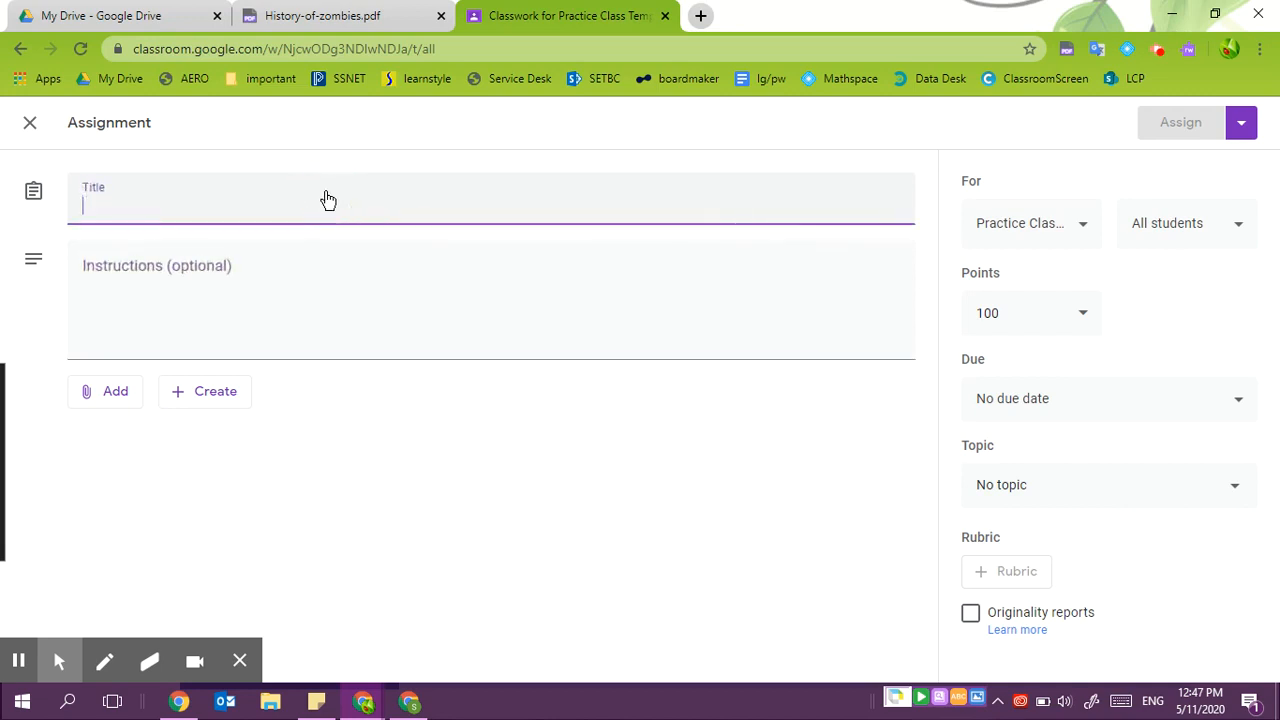
type("Sombie")
key("BackSpace")
key("BackSpace")
key("BackSpace")
key("BackSpace")
key("BackSpace")
key("BackSpace")
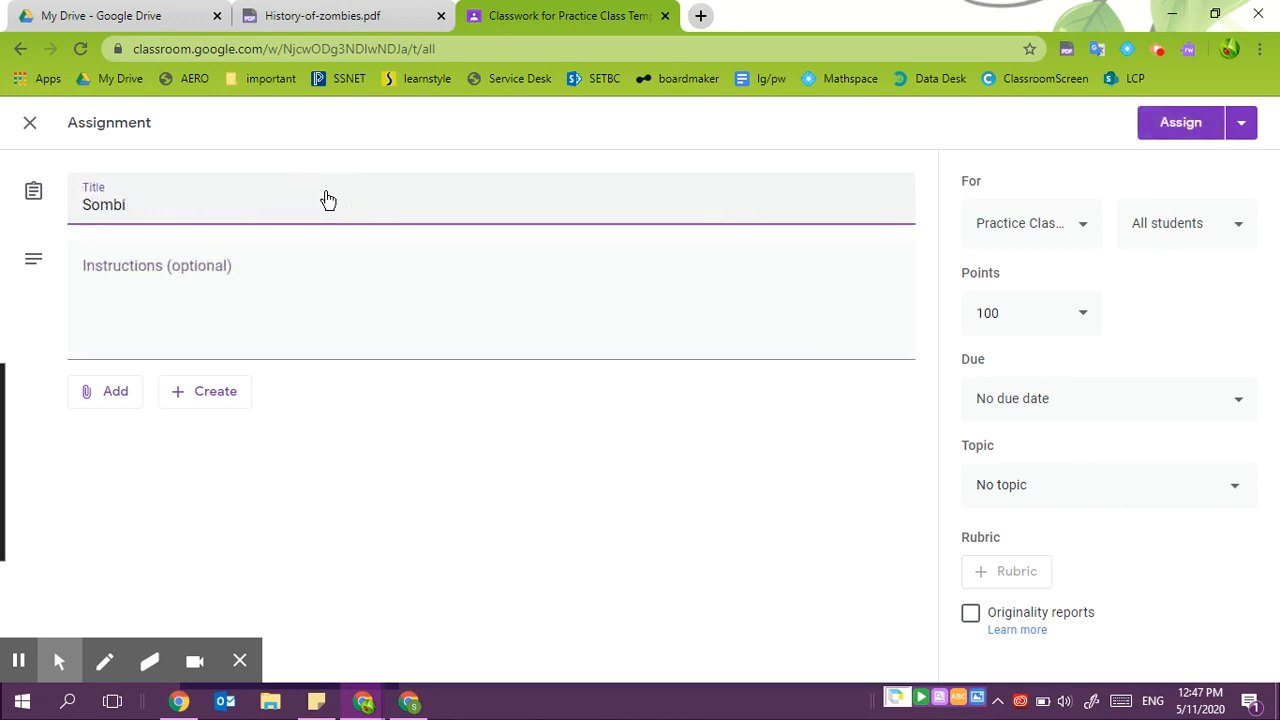
type("Zombie Hist")
key("BackSpace")
key("BackSpace")
key("BackSpace")
type("istory")
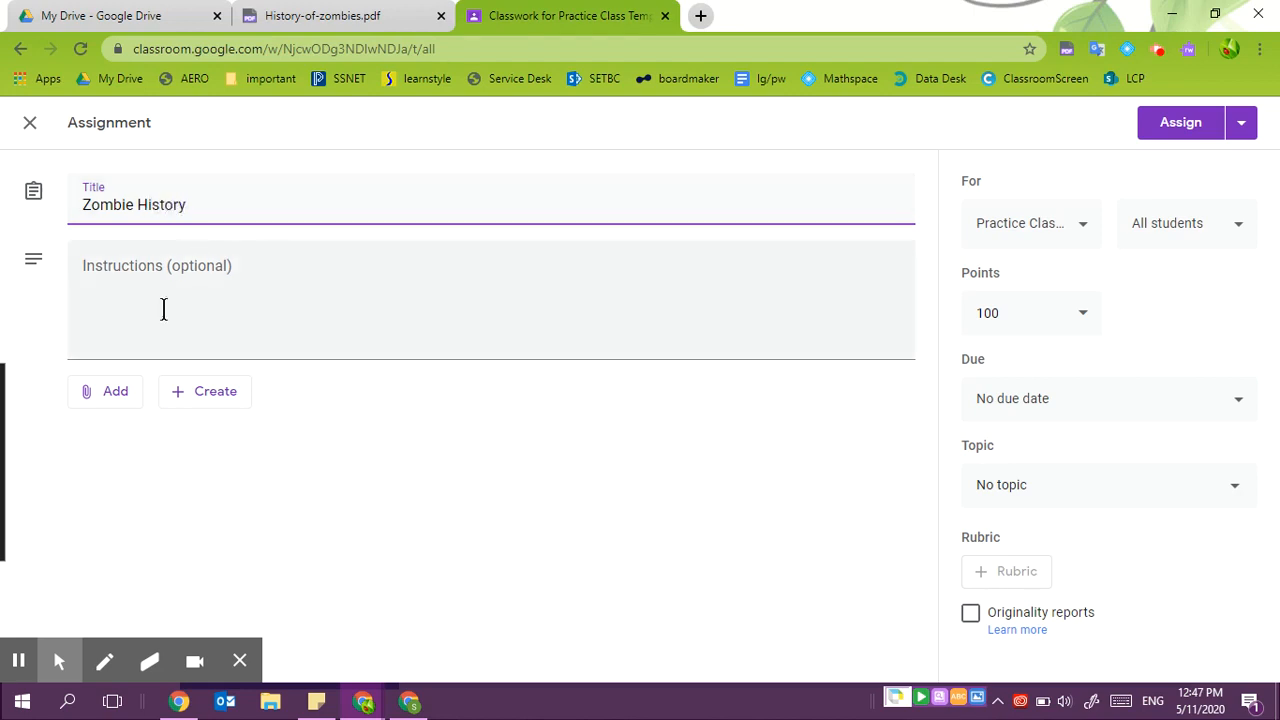
- Attach History-of-zombies.pdf from Google Drive to the assignment
left_click(122, 399)
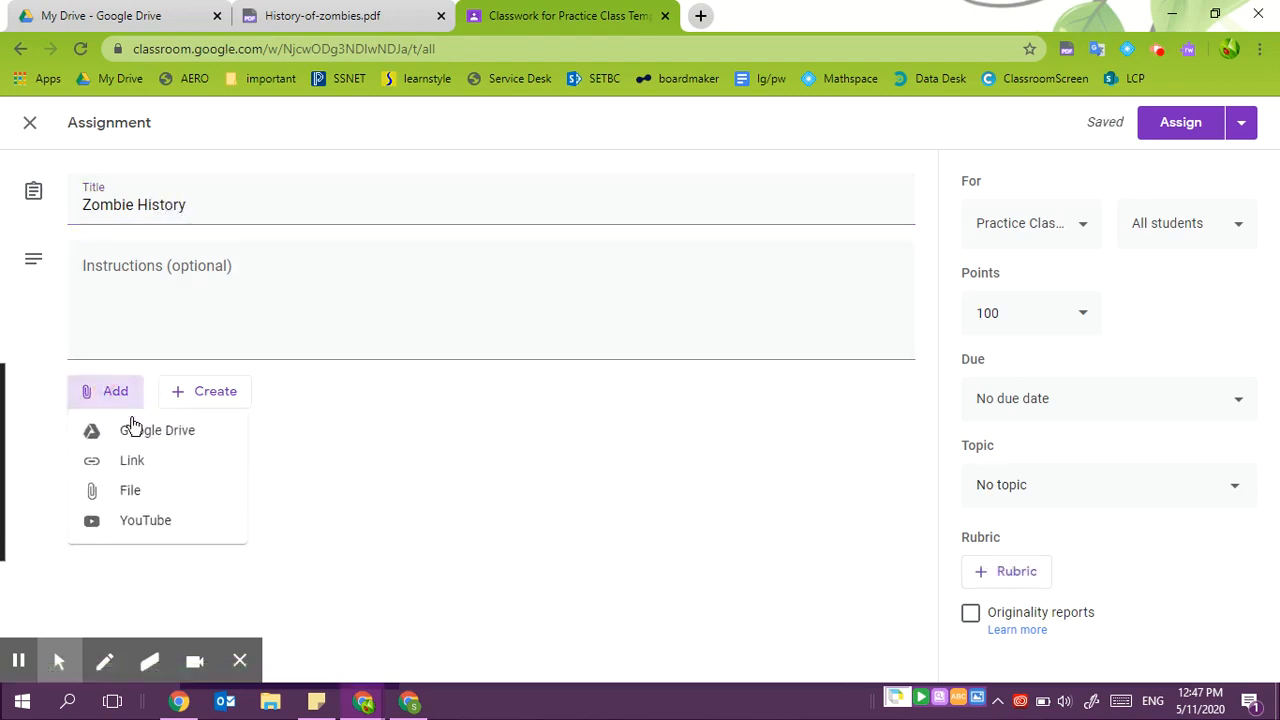
left_click(137, 425)
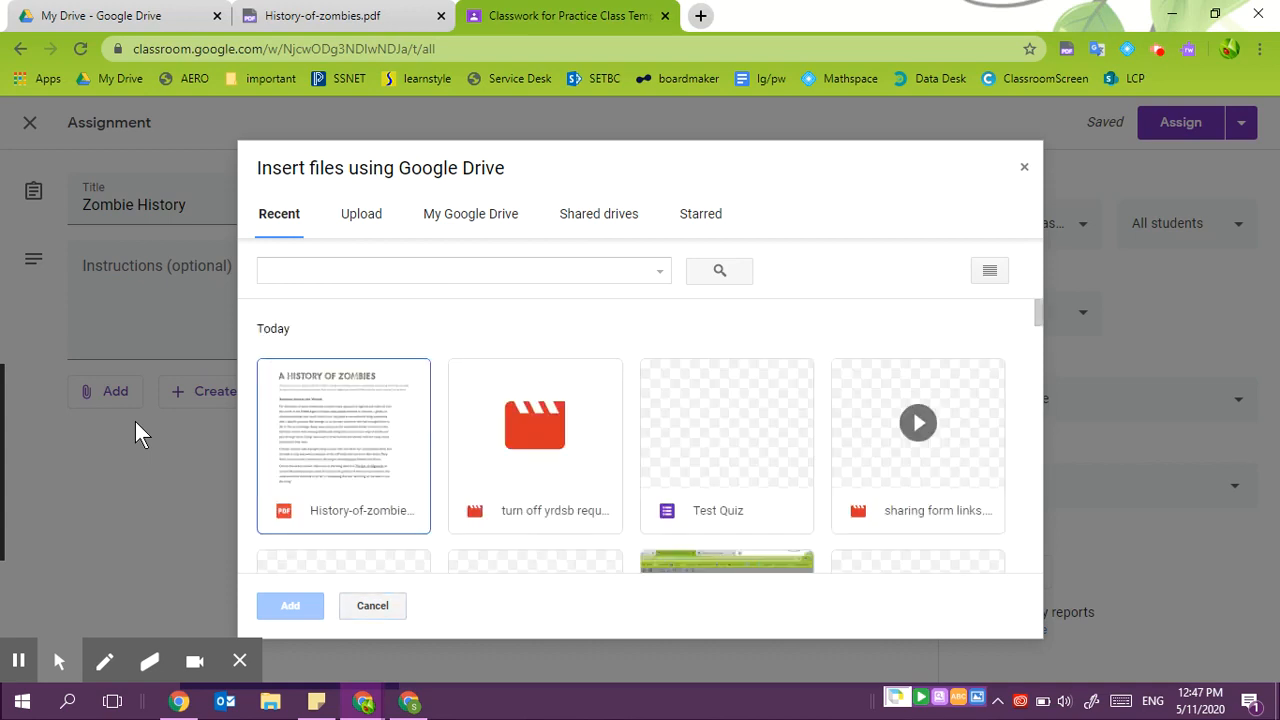
left_click(410, 435)
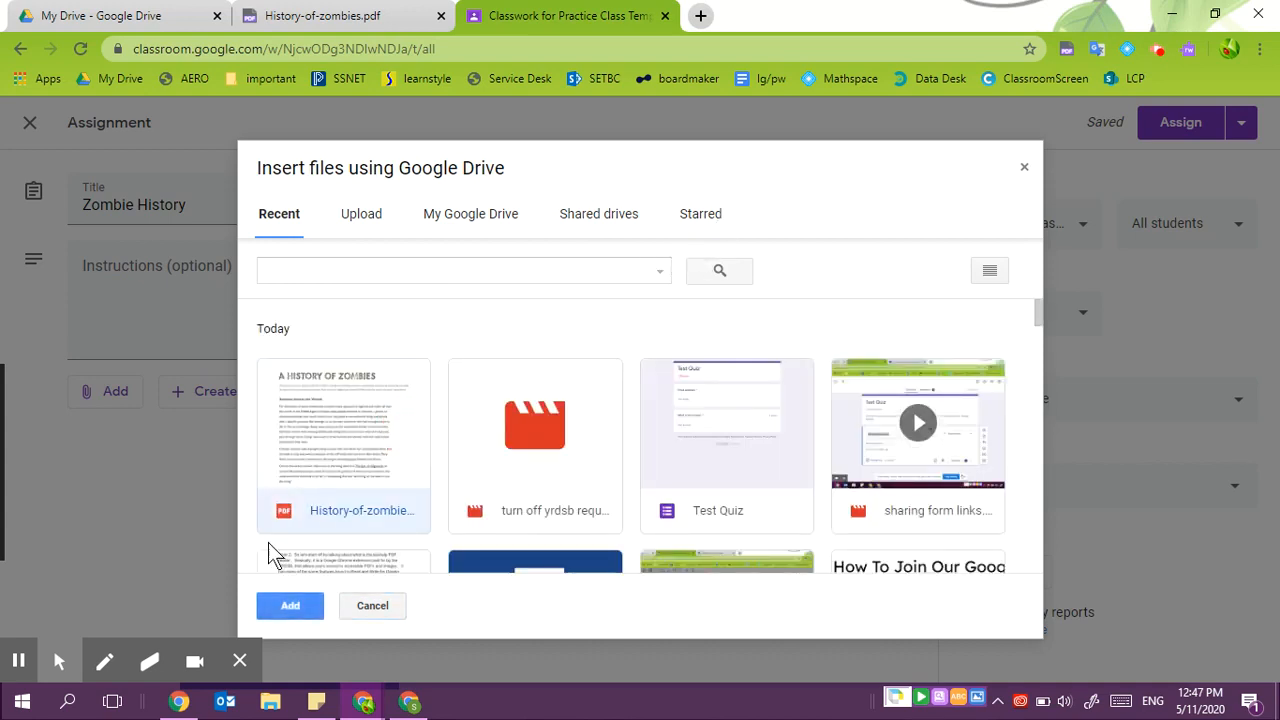
left_click(292, 605)
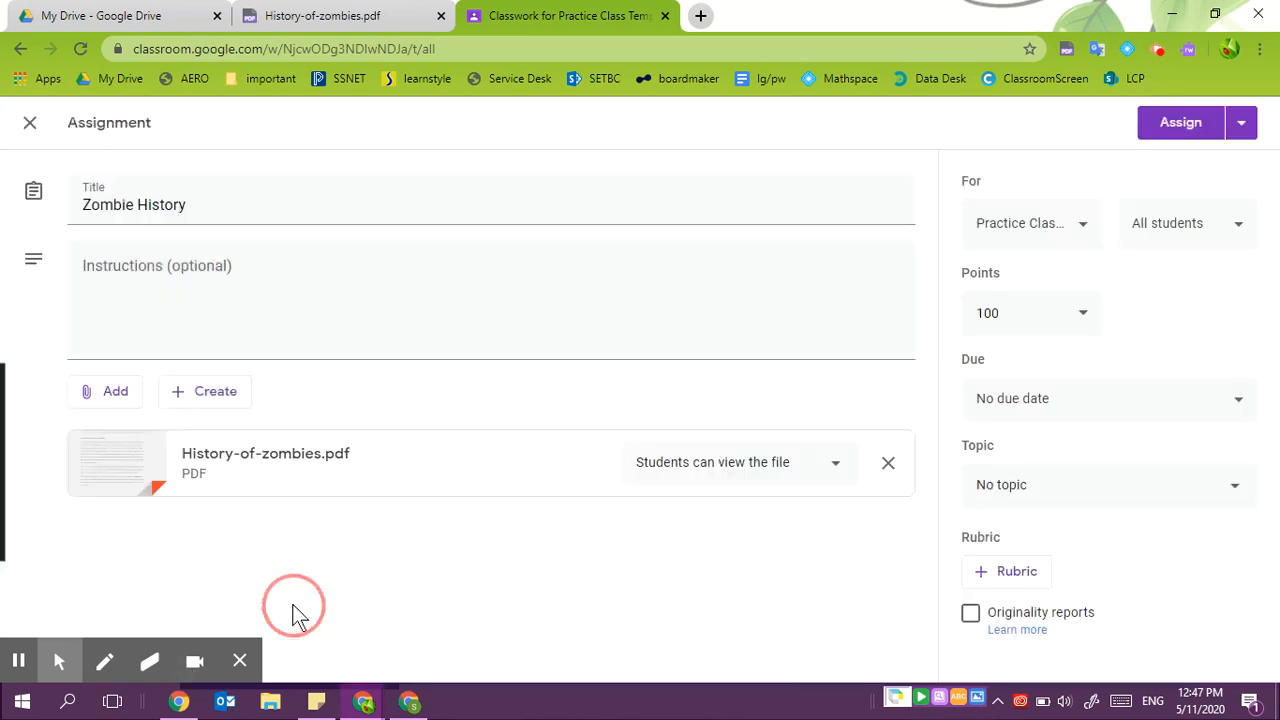
- From the PDF reader, share the PDF to Classroom, choosing Practice Class and Create assignment
left_click(330, 15)
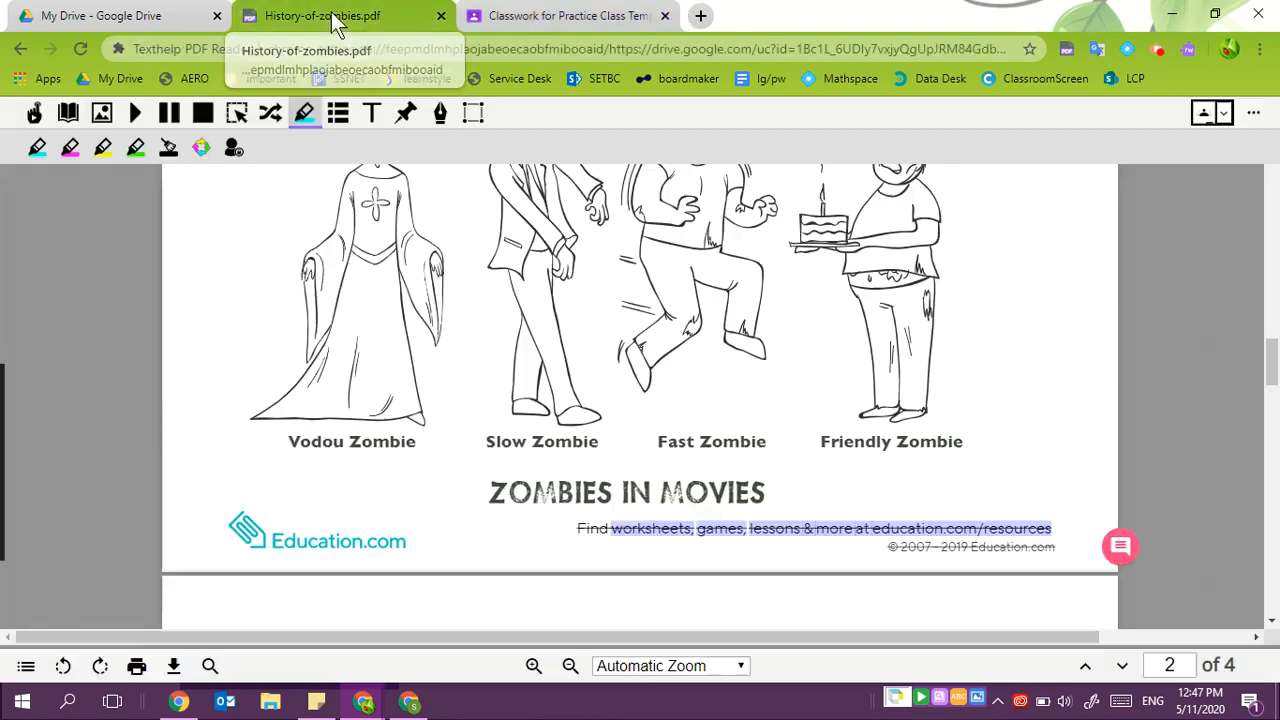
left_click(1208, 114)
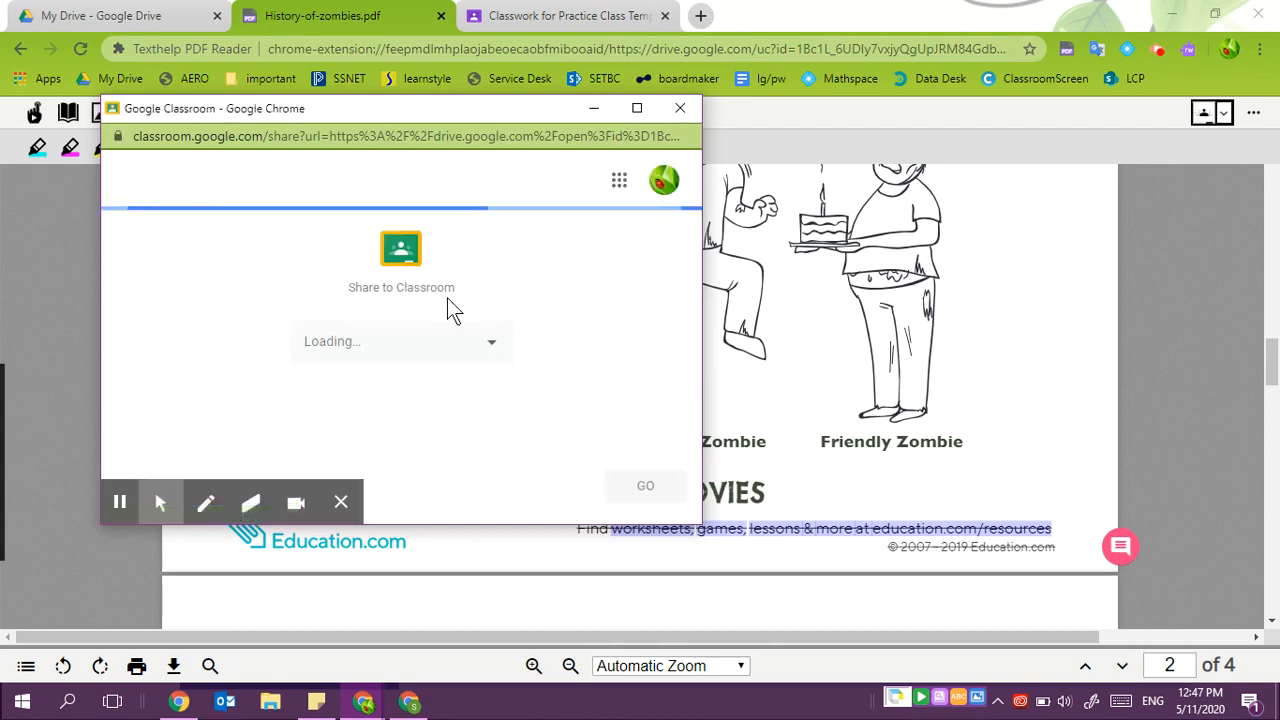
left_click(637, 108)
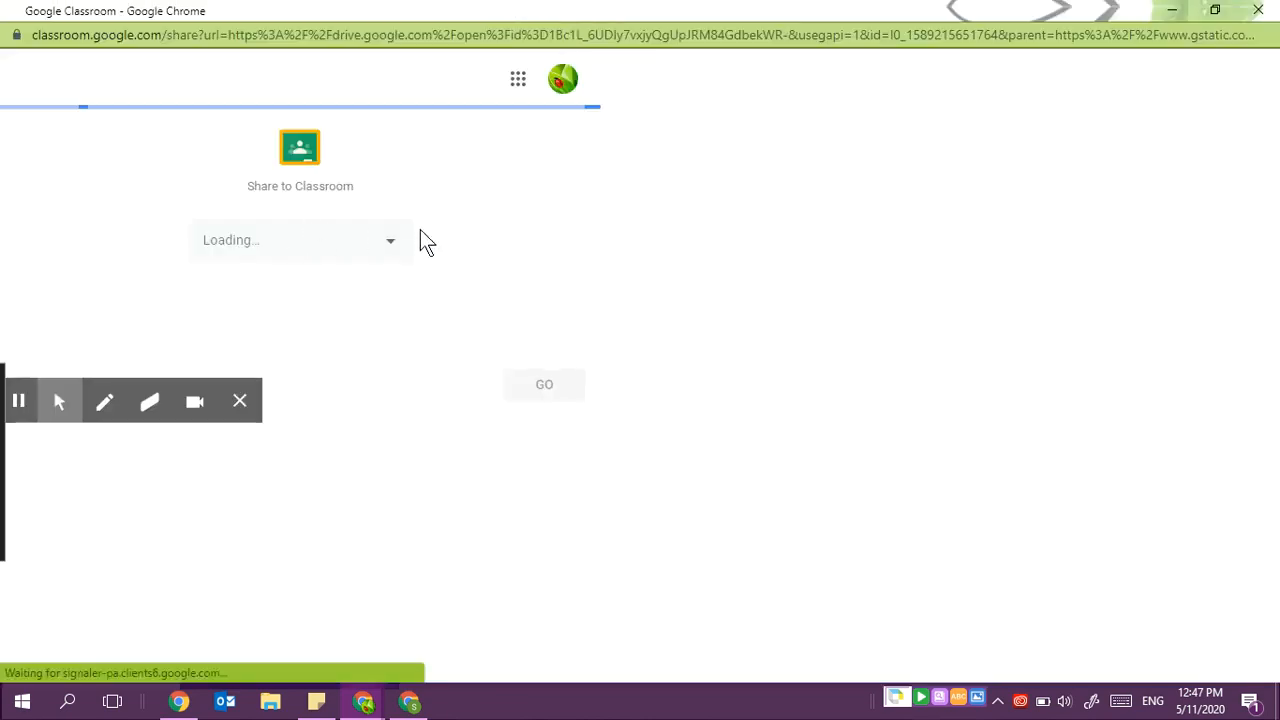
left_click(394, 242)
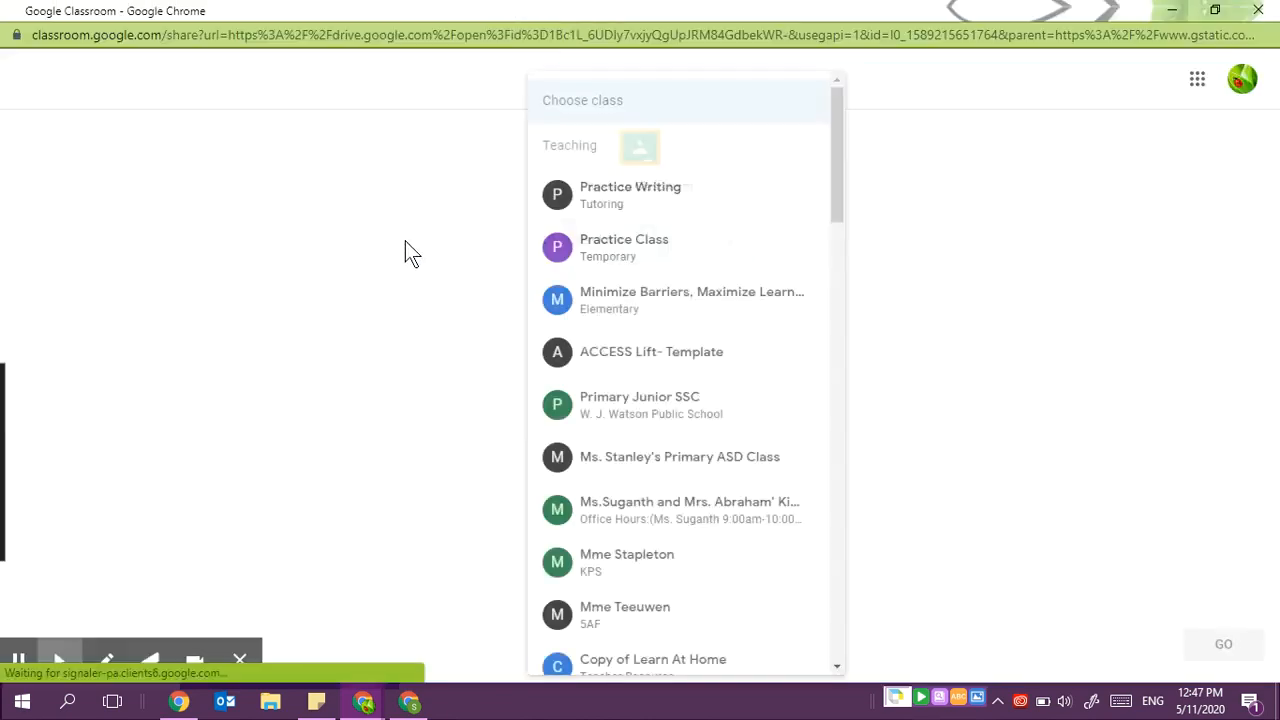
left_click(623, 256)
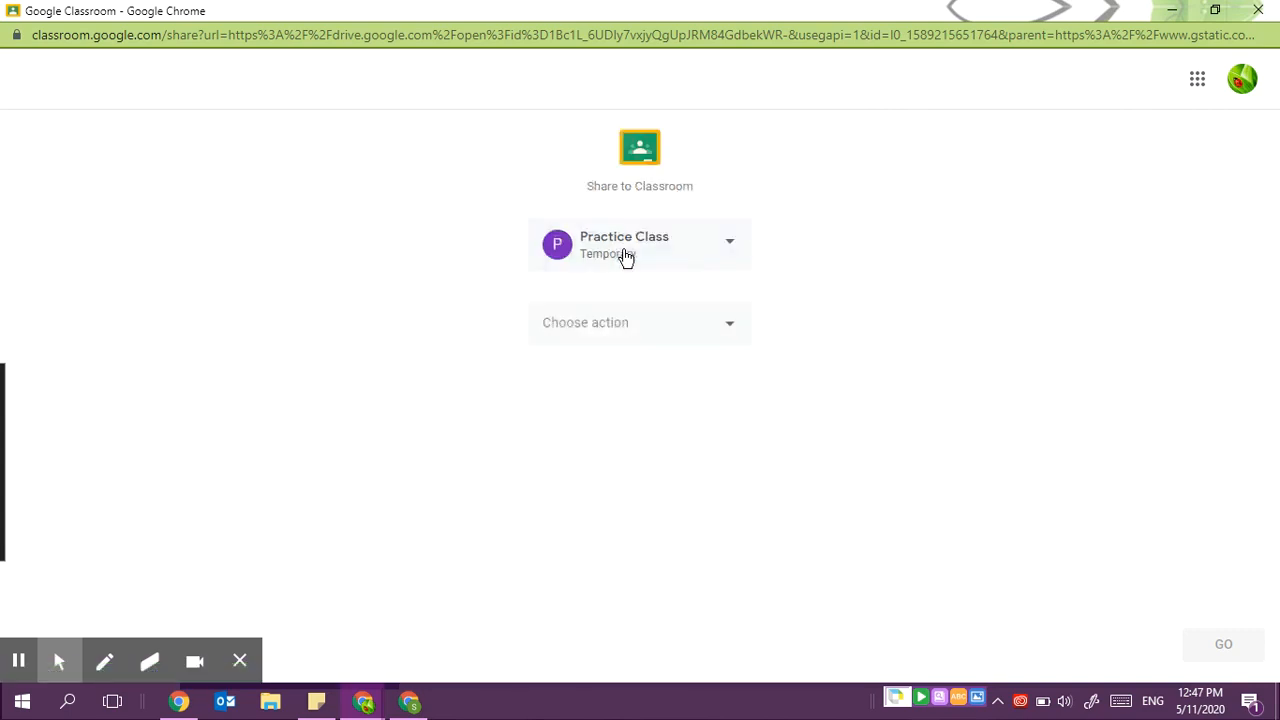
left_click(727, 326)
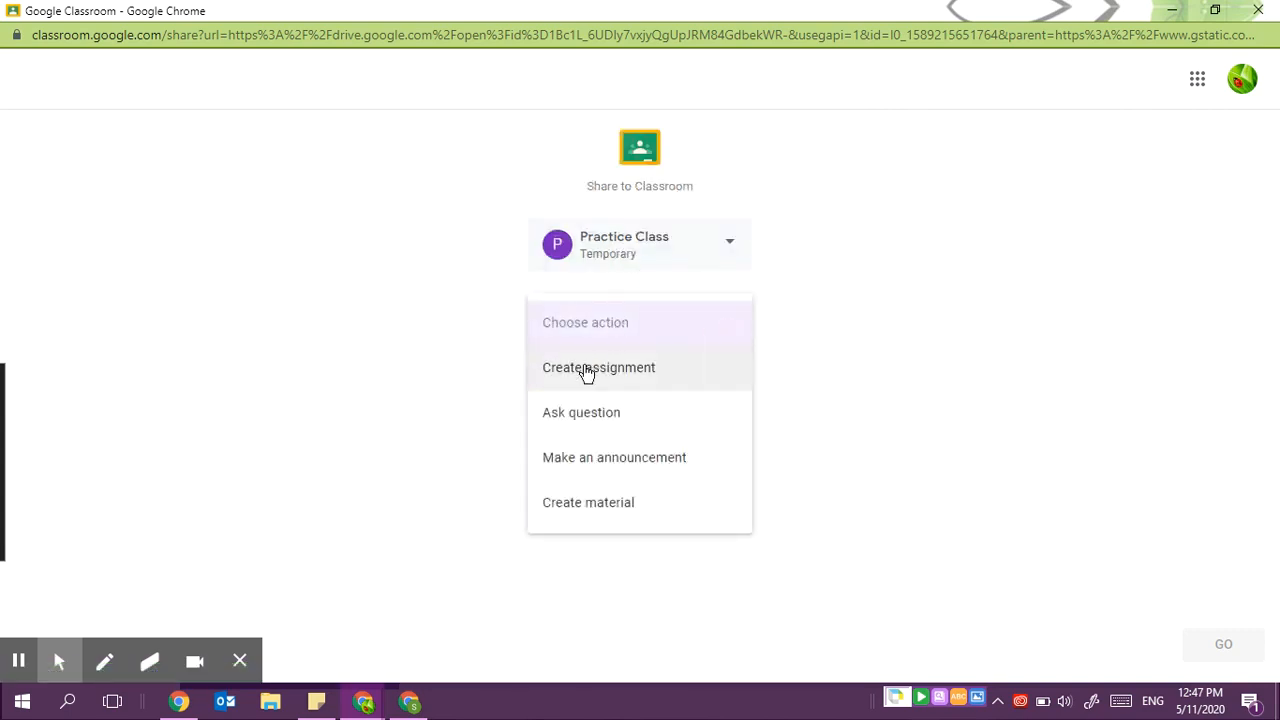
left_click(588, 370)
left_click(1220, 648)
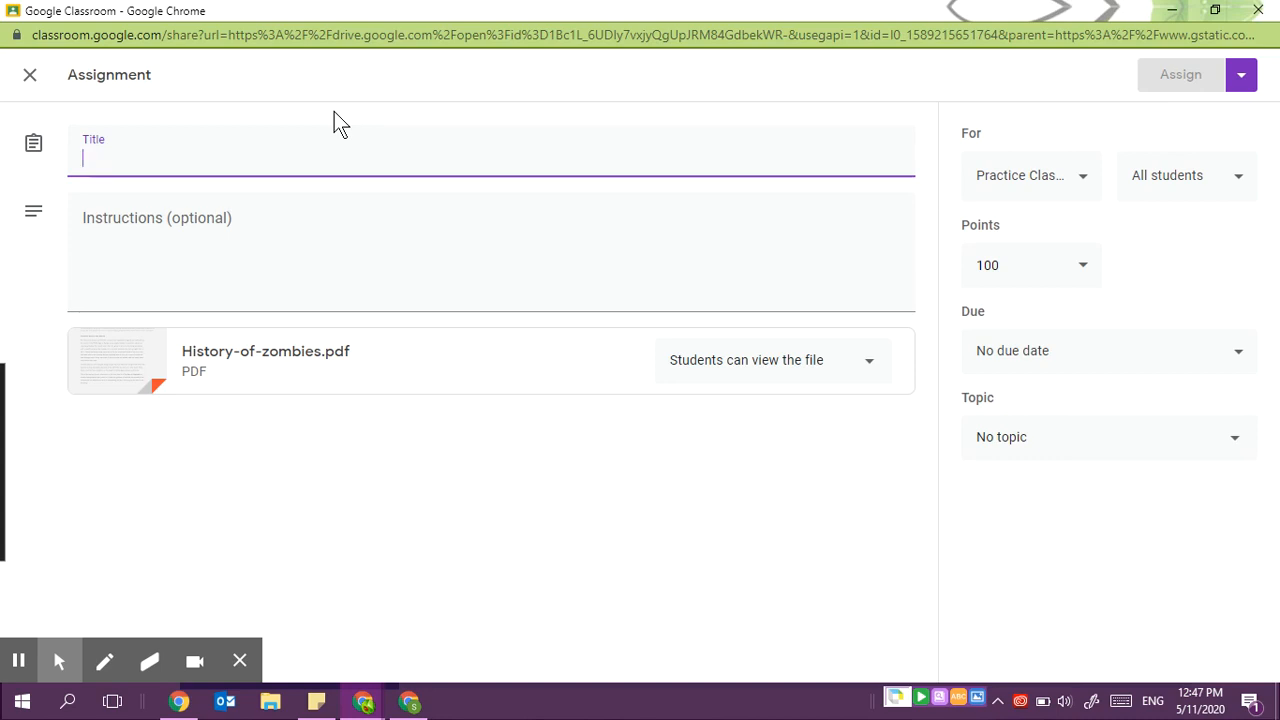
- Title the shared assignment Zombies and set the PDF to make a copy for each student
type("Zombies")
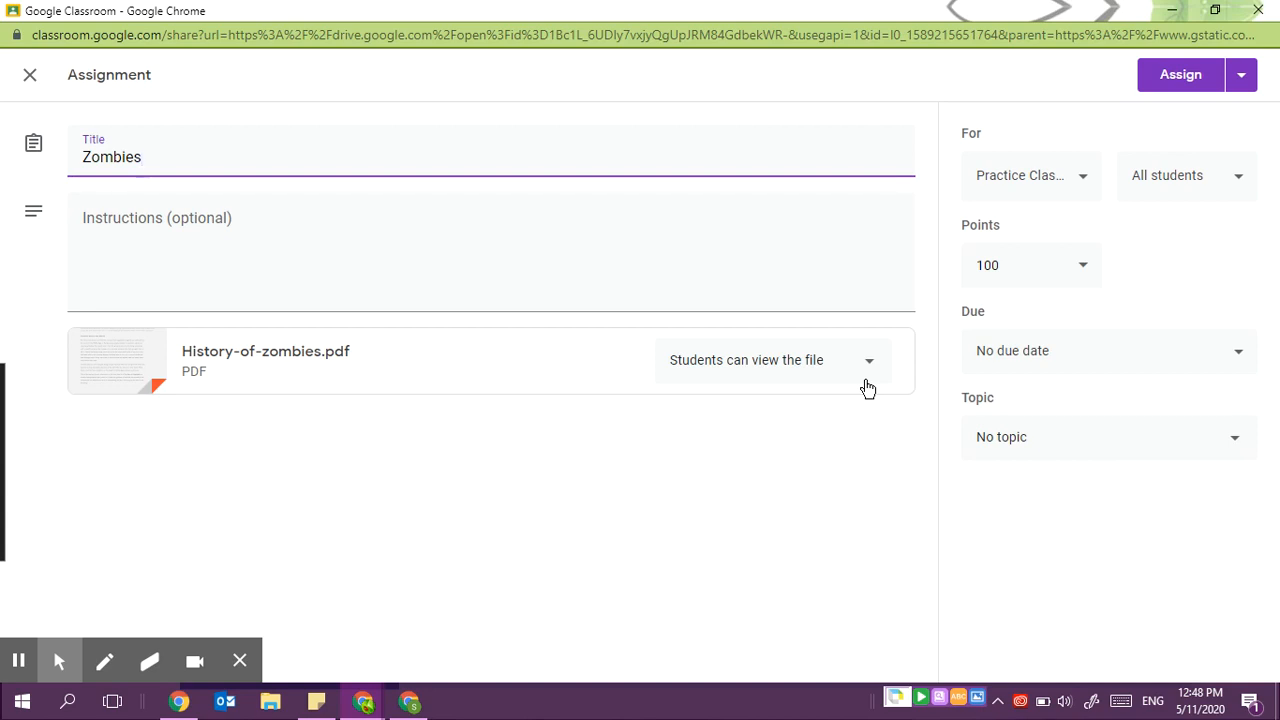
left_click(868, 372)
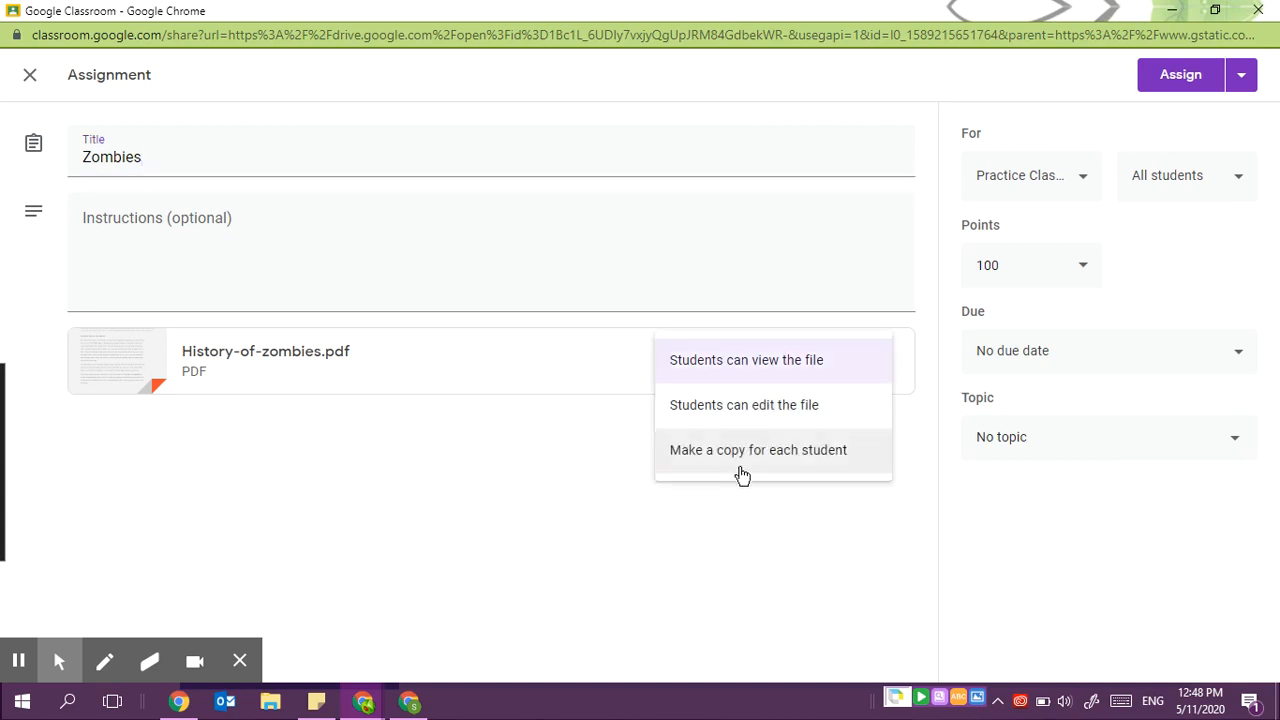
left_click(741, 452)
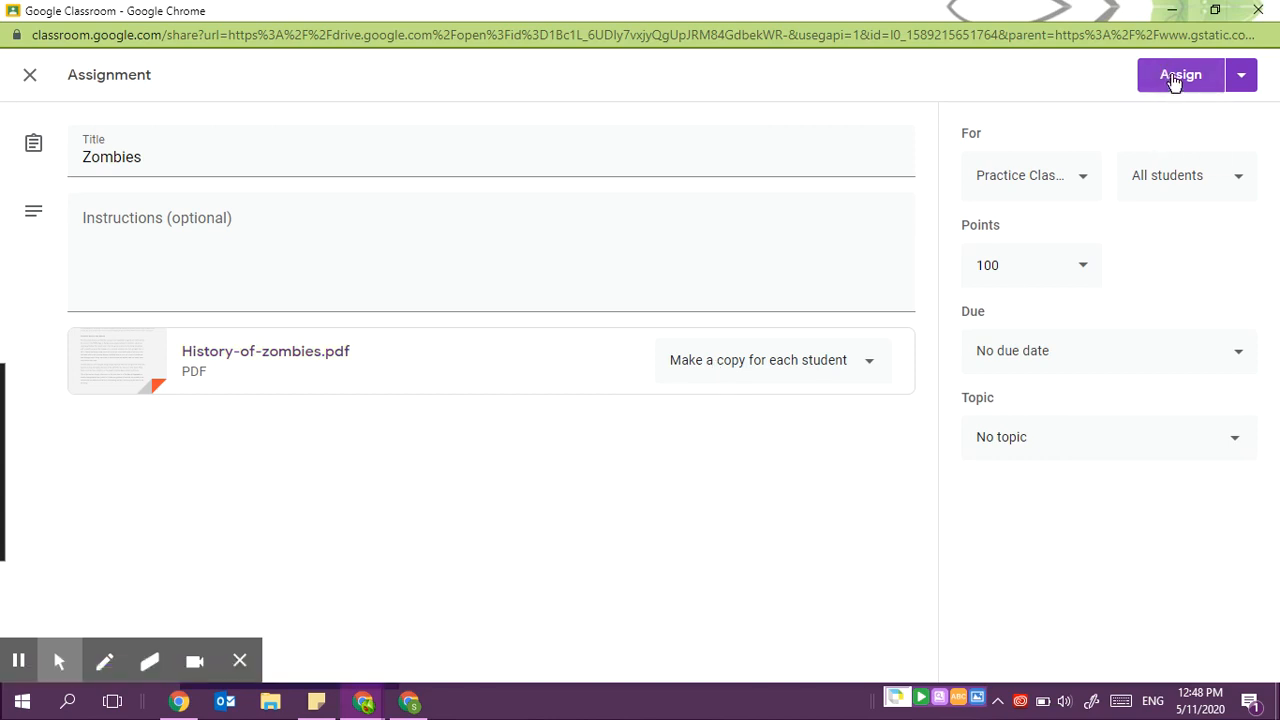
- Assign it to the class and close the share window
left_click(1176, 84)
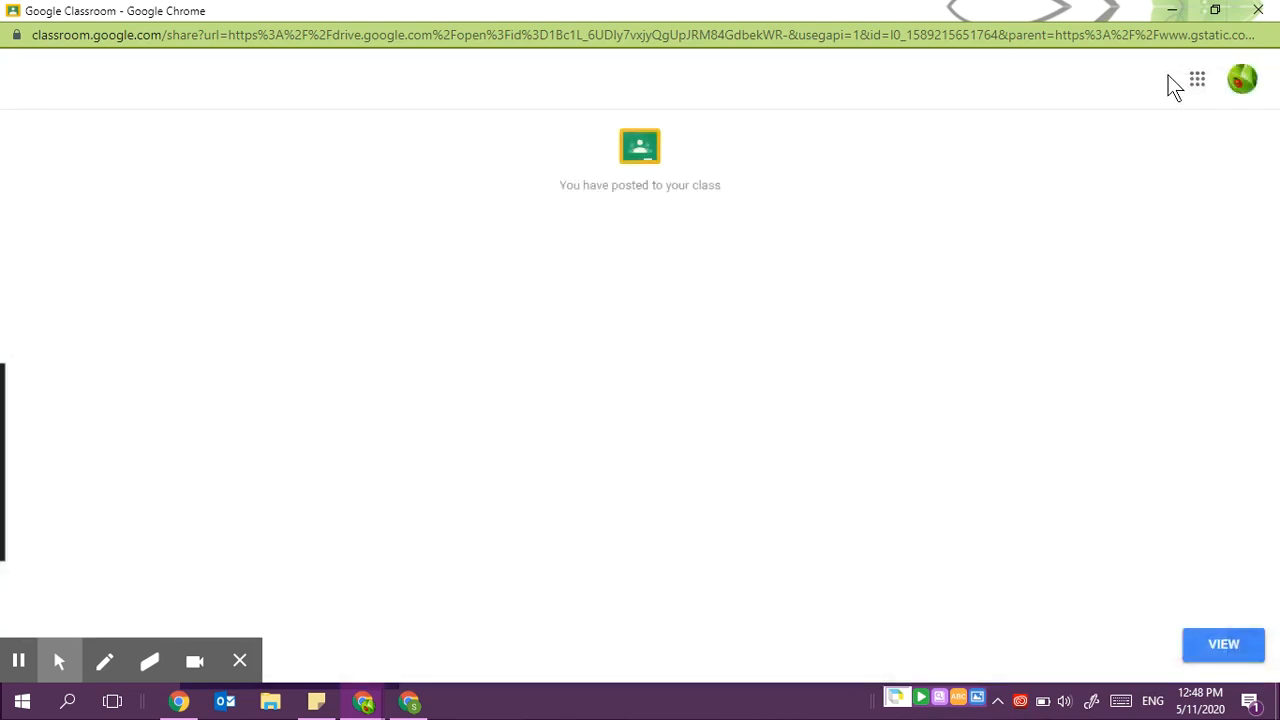
left_click(1258, 10)
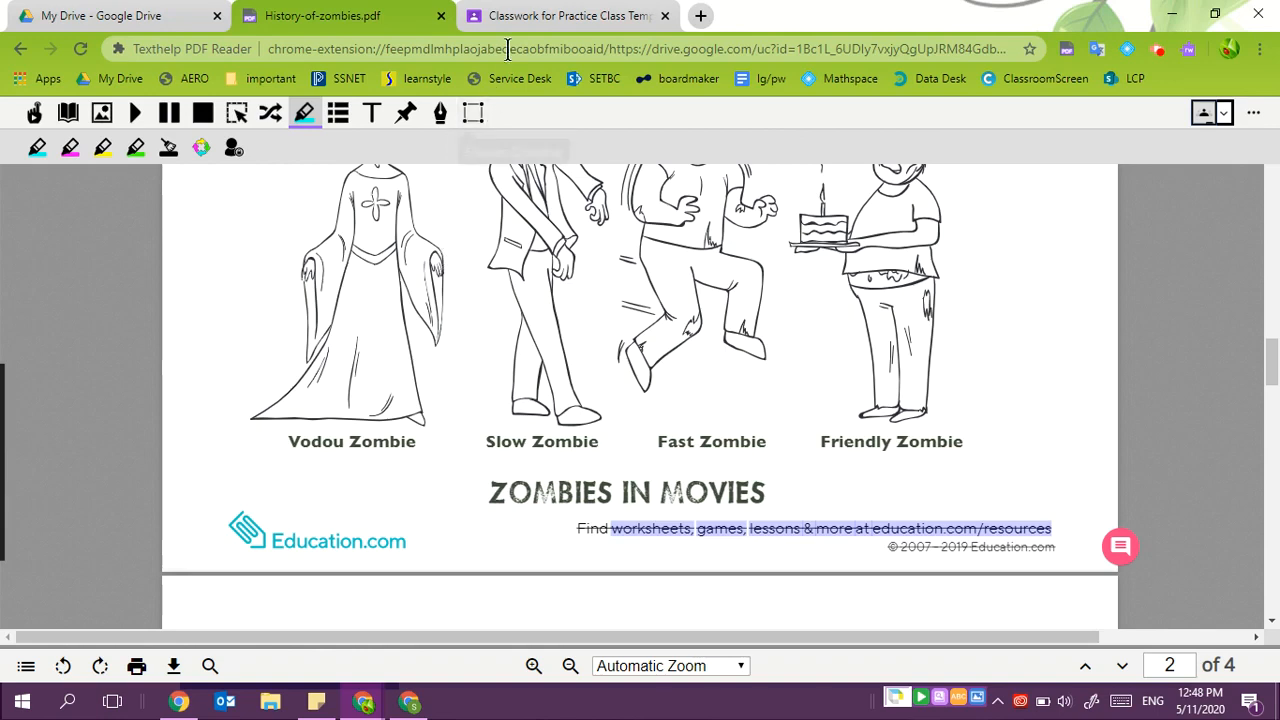
- Set the Zombie History PDF attachment to make a copy for each student and assign it
left_click(523, 18)
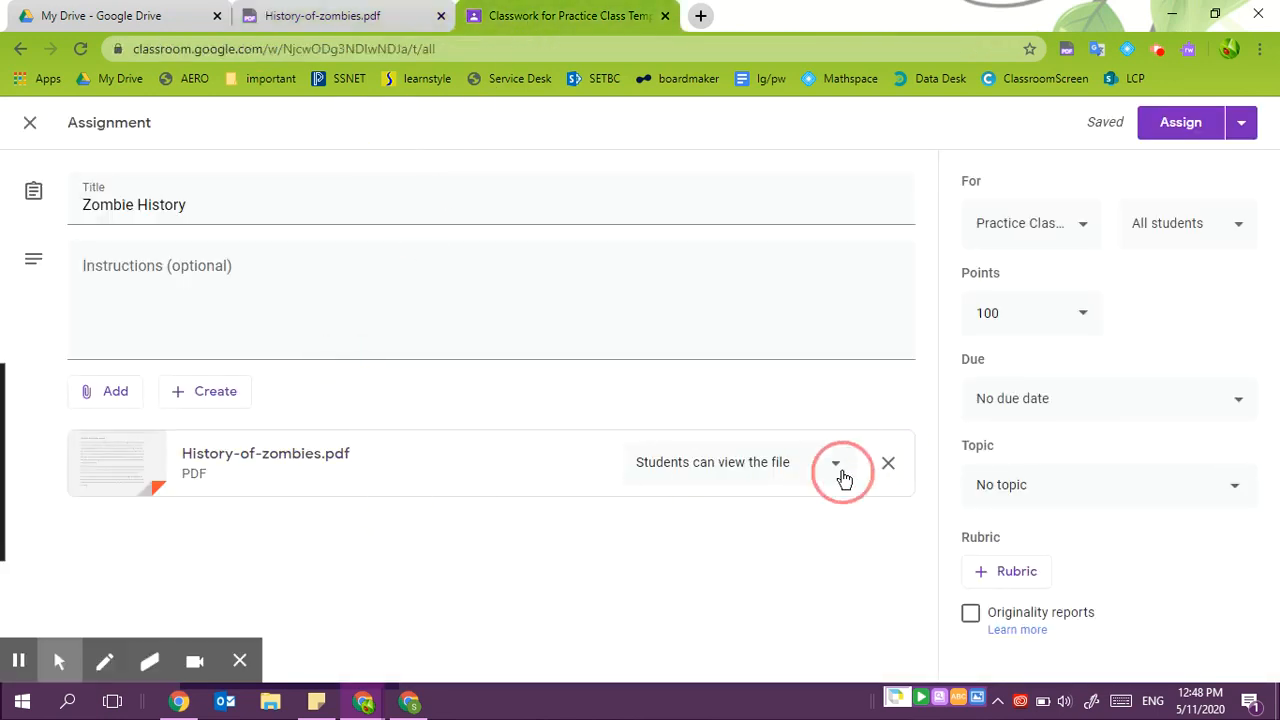
left_click(837, 466)
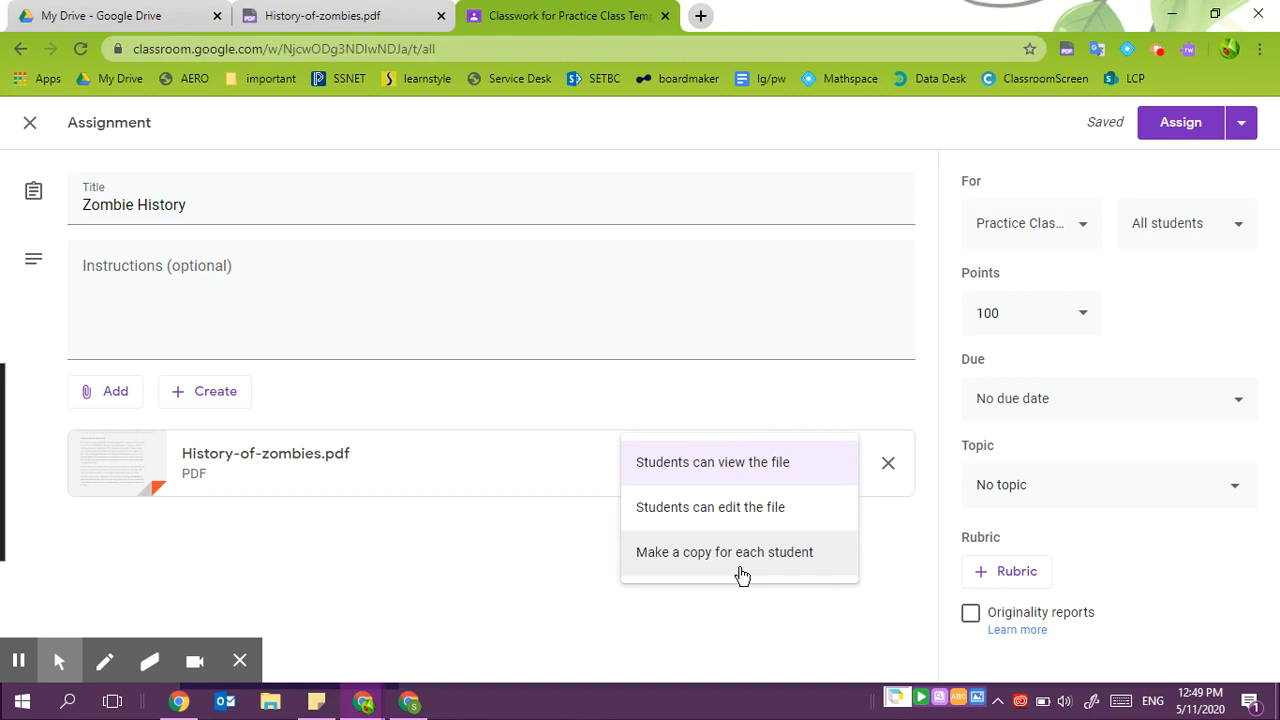
left_click(740, 554)
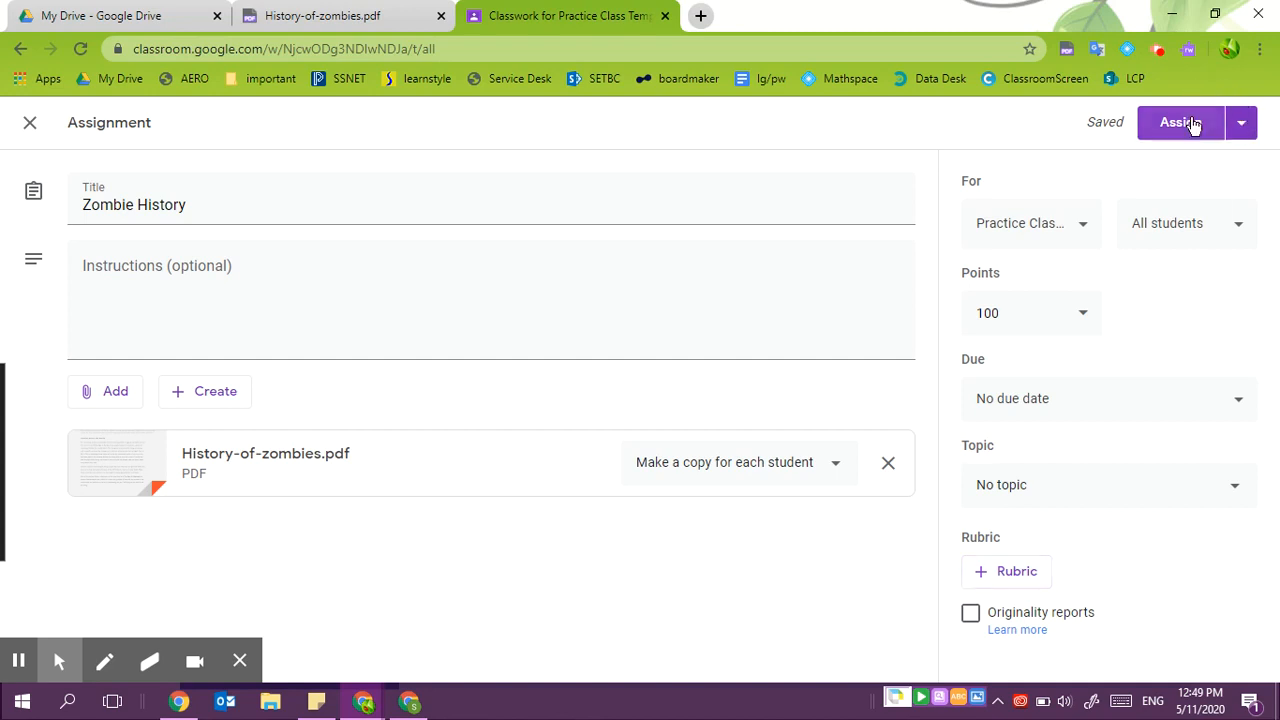
left_click(1180, 122)
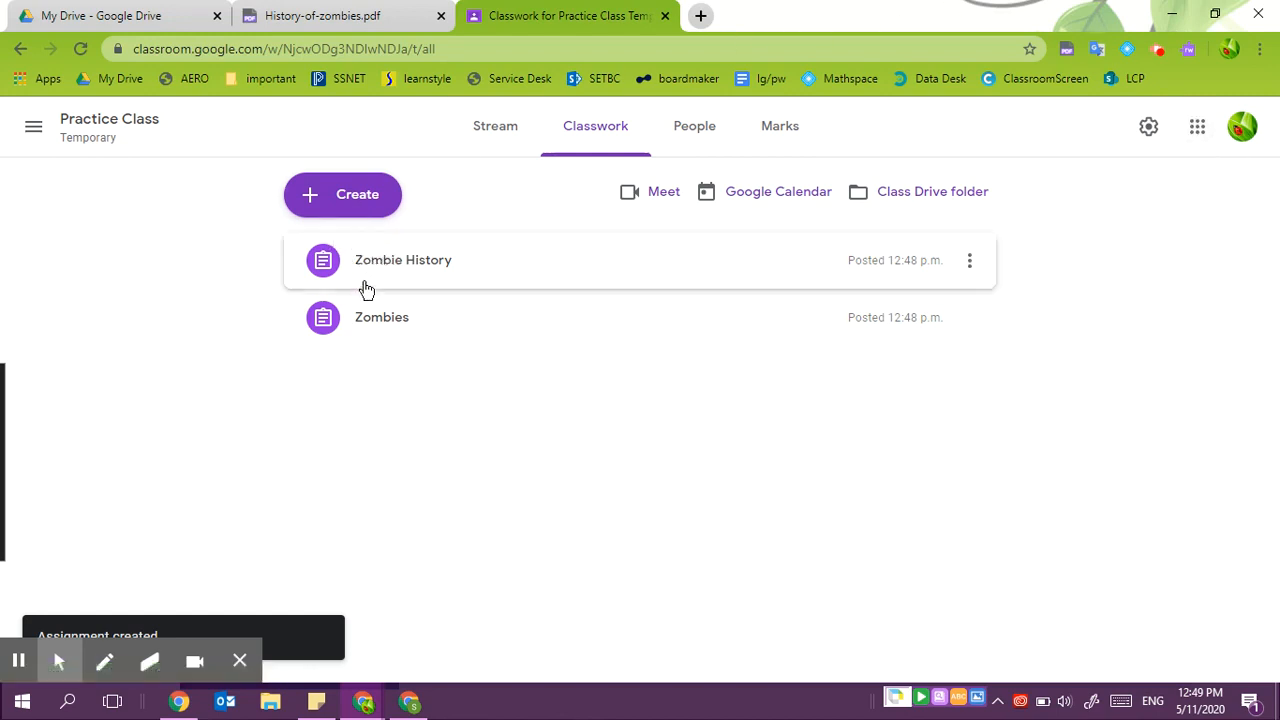
- In the student's browser window, open Google Classroom and enter Practice Class
left_click(406, 704)
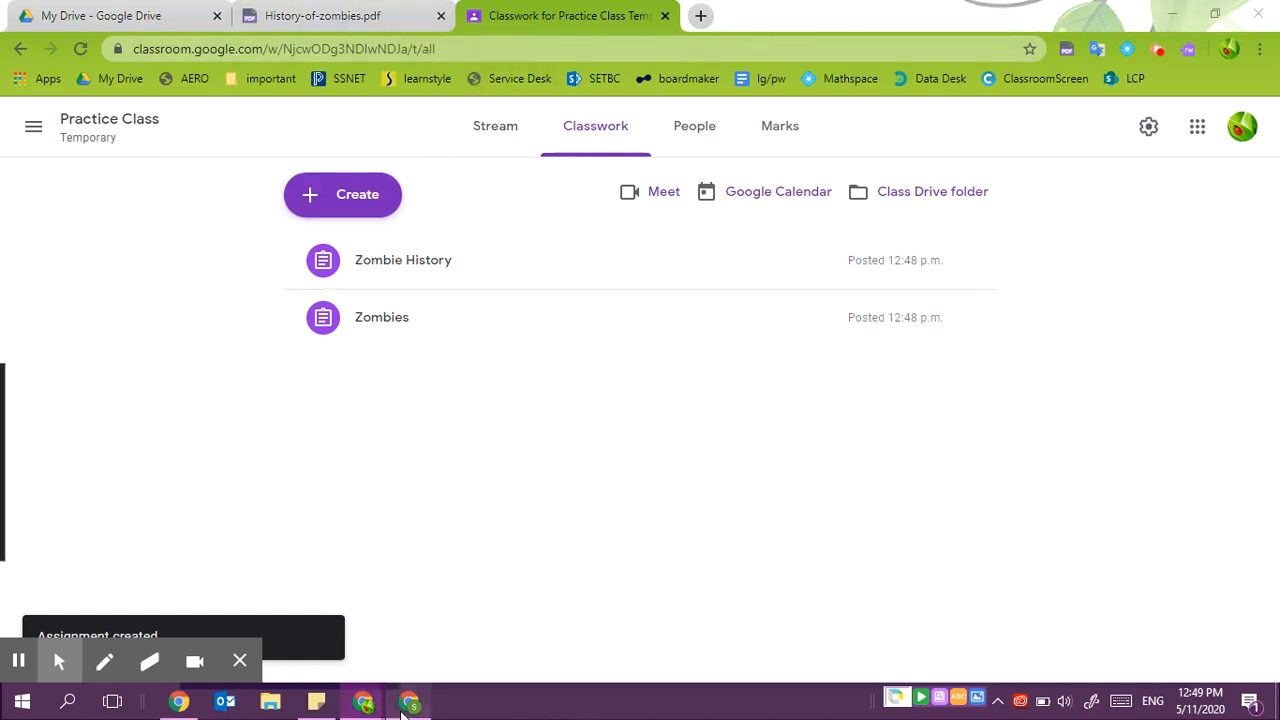
left_click(1206, 123)
left_click(1006, 334)
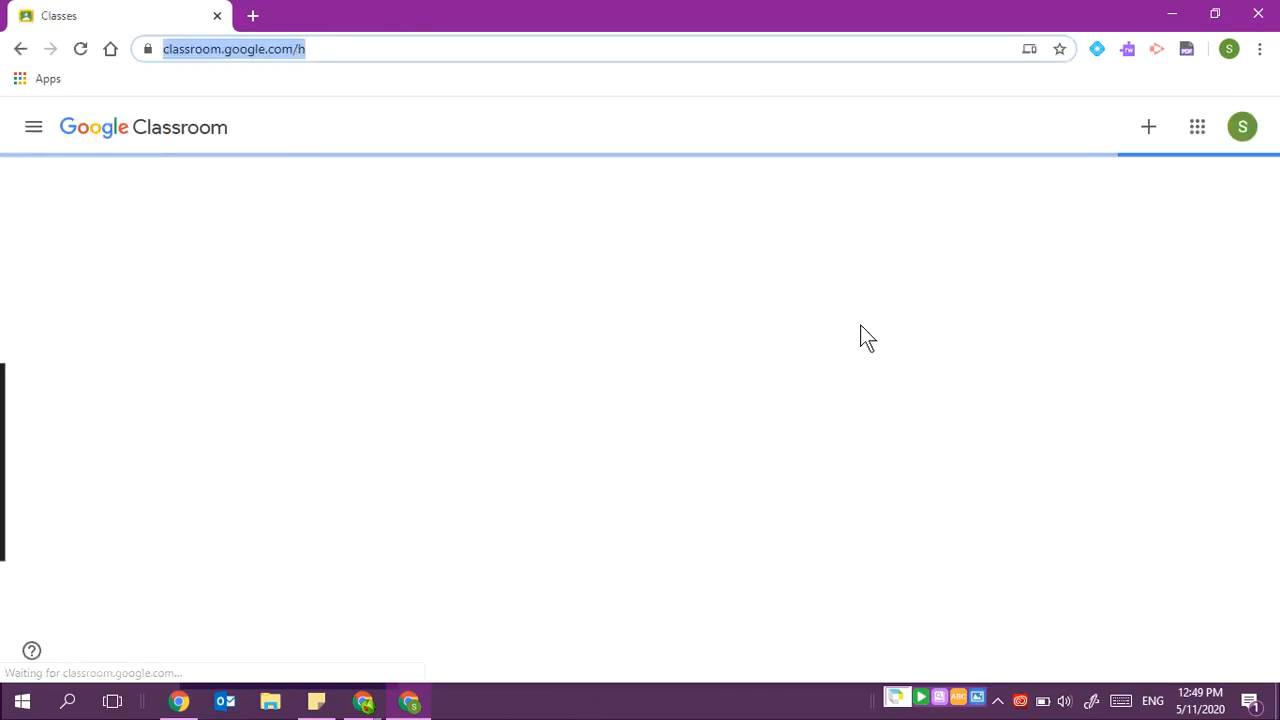
left_click(401, 213)
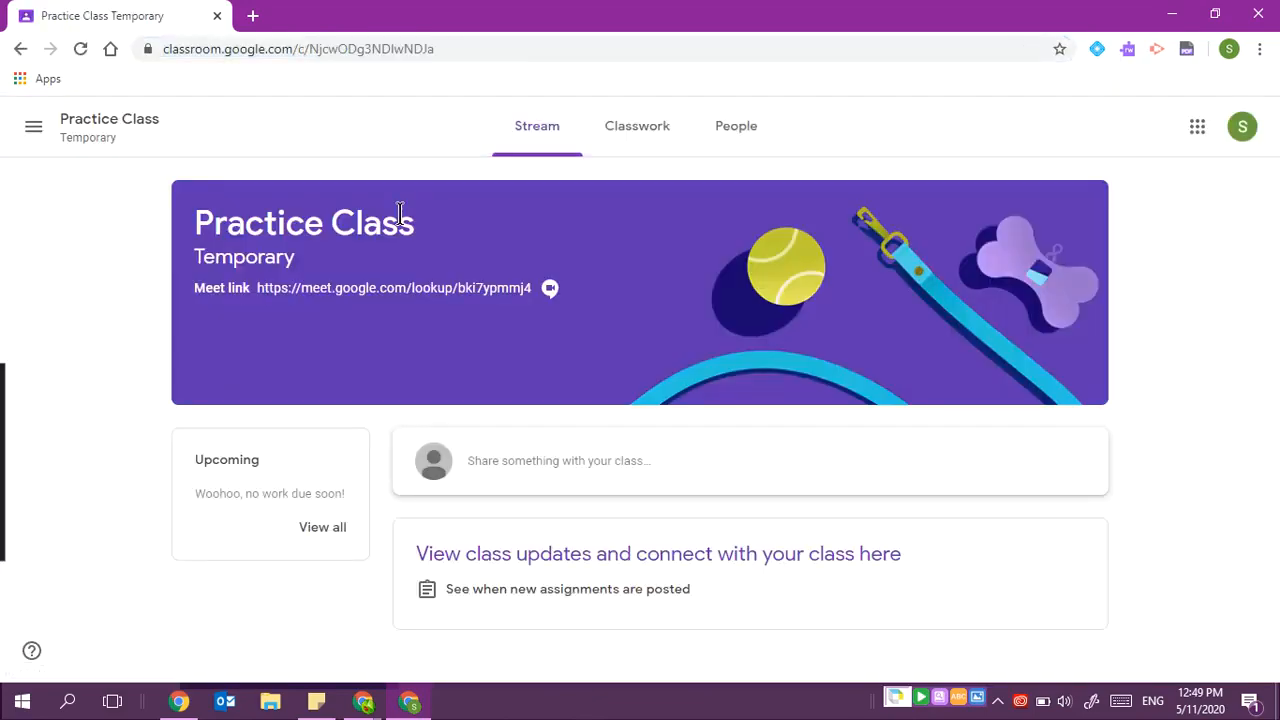
- Open the student's copy of the PDF attached to the Zombies assignment in classwork
left_click(637, 126)
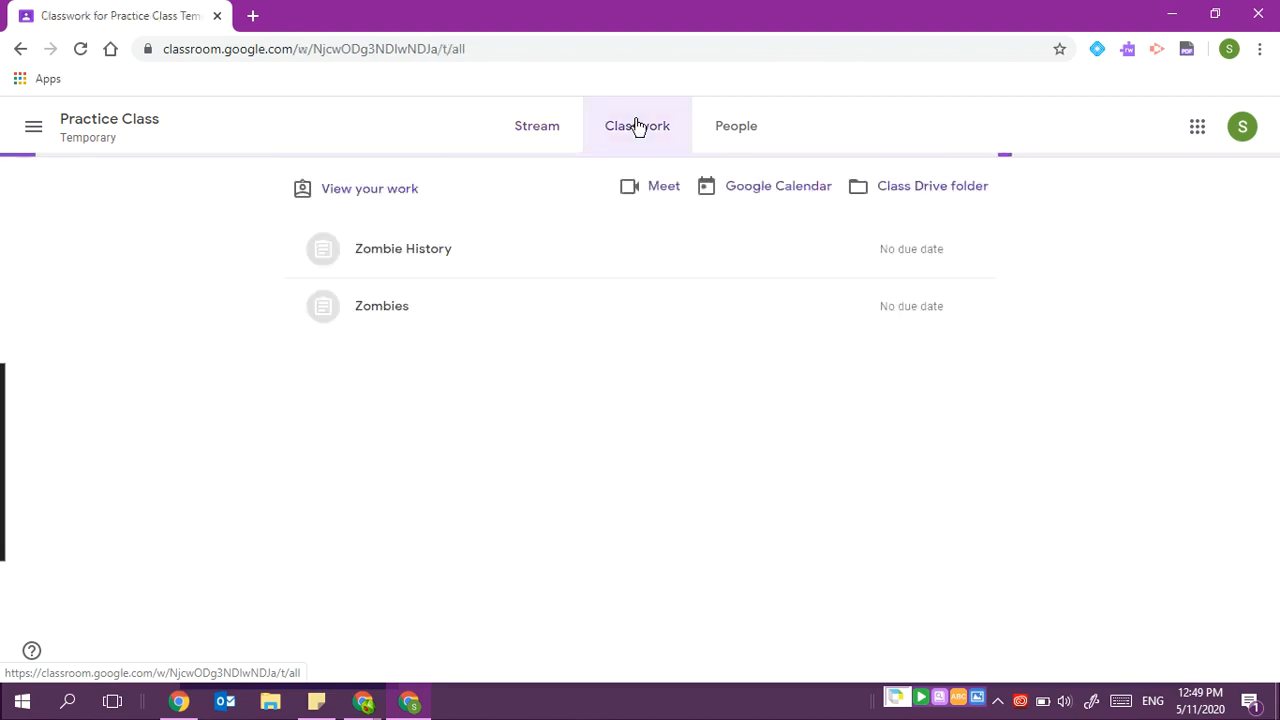
left_click(395, 306)
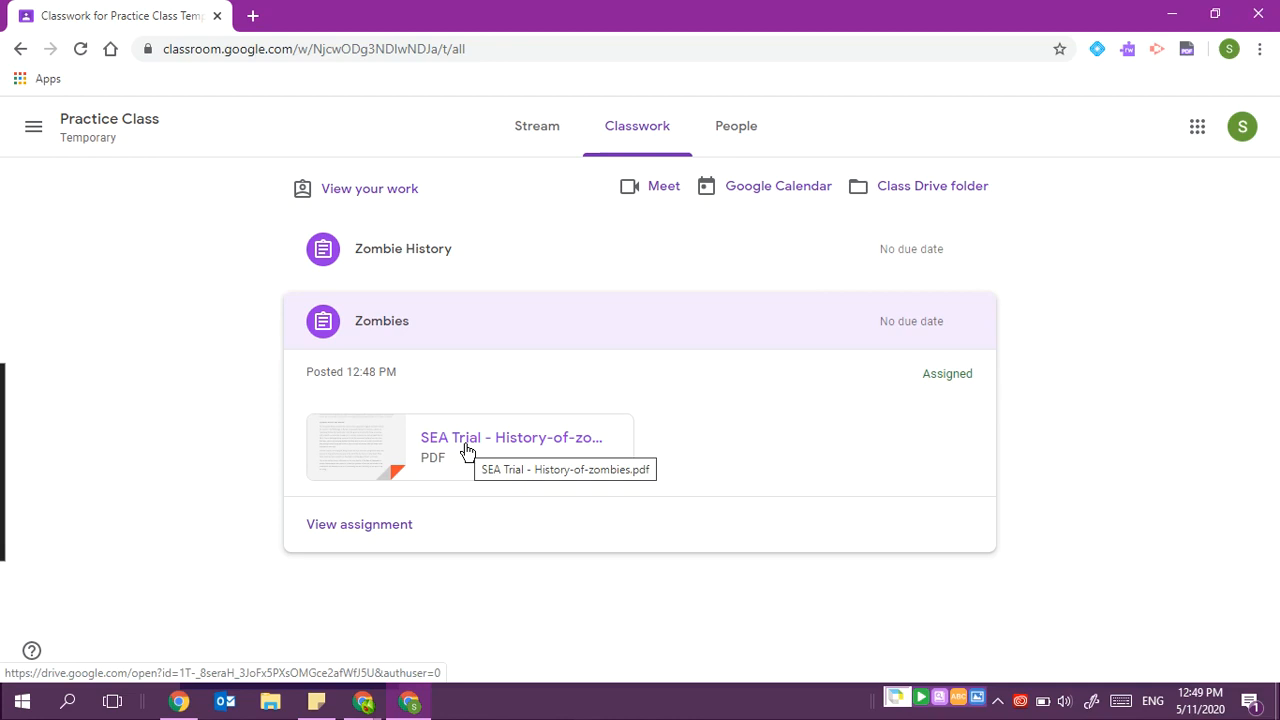
left_click(466, 450)
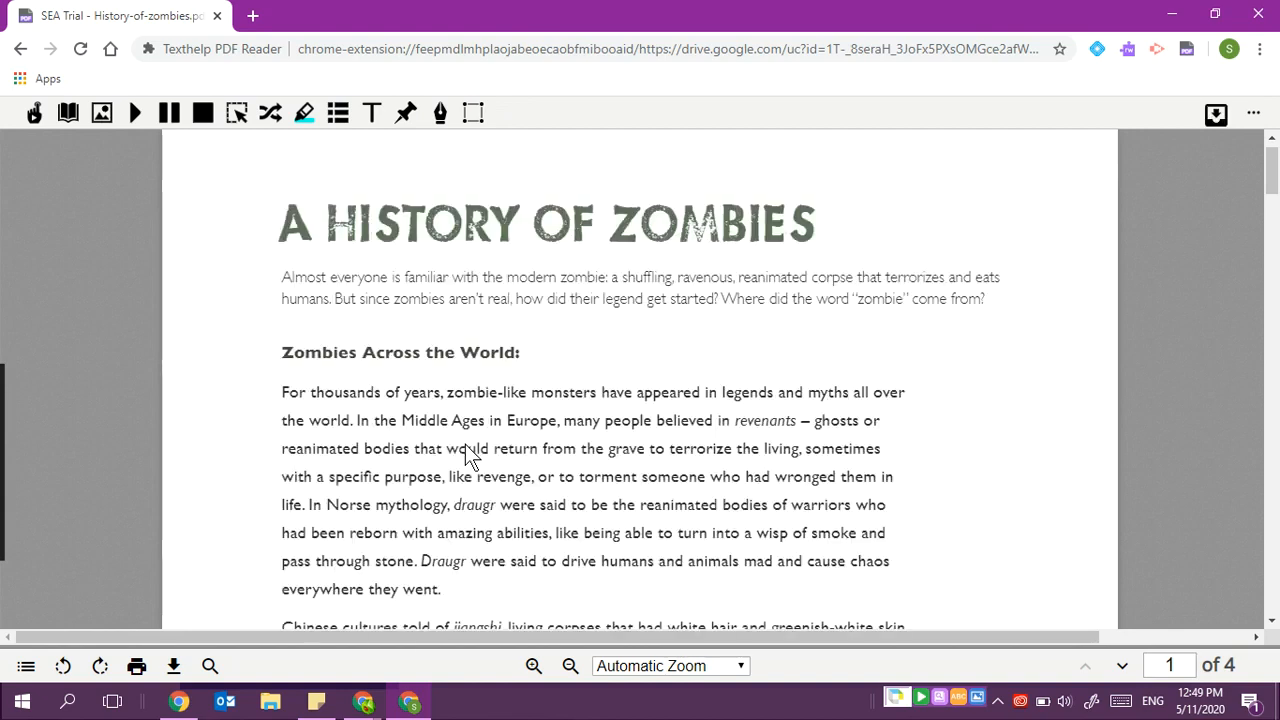
- Highlight the first paragraph under Zombies Across the World in yellow
scroll(470, 455, "down", 2)
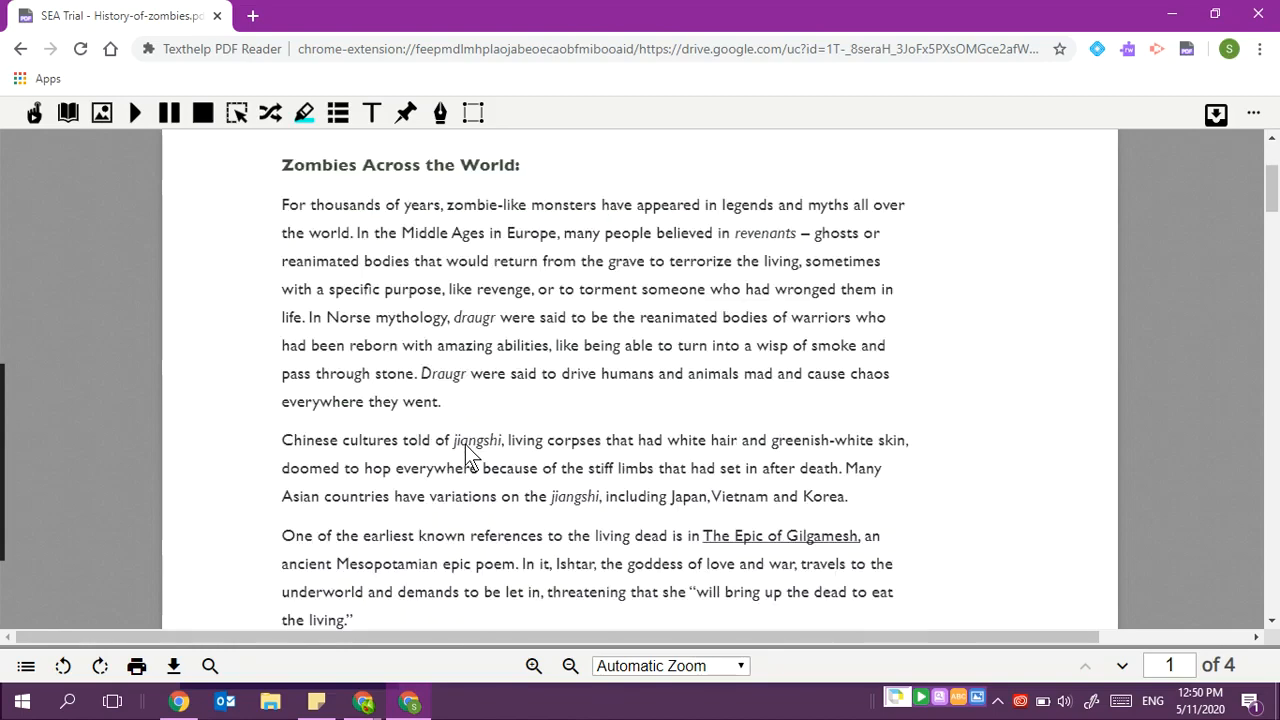
left_click_drag(281, 172, 889, 378)
left_click(308, 110)
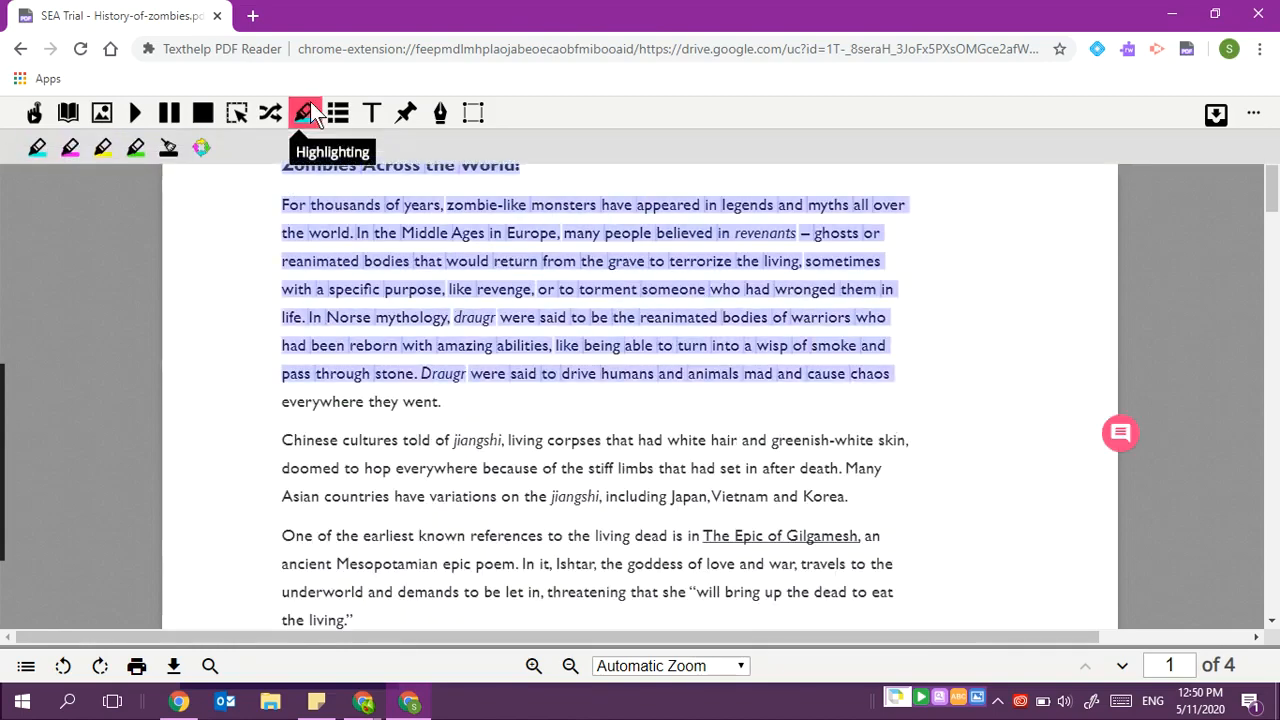
left_click(102, 147)
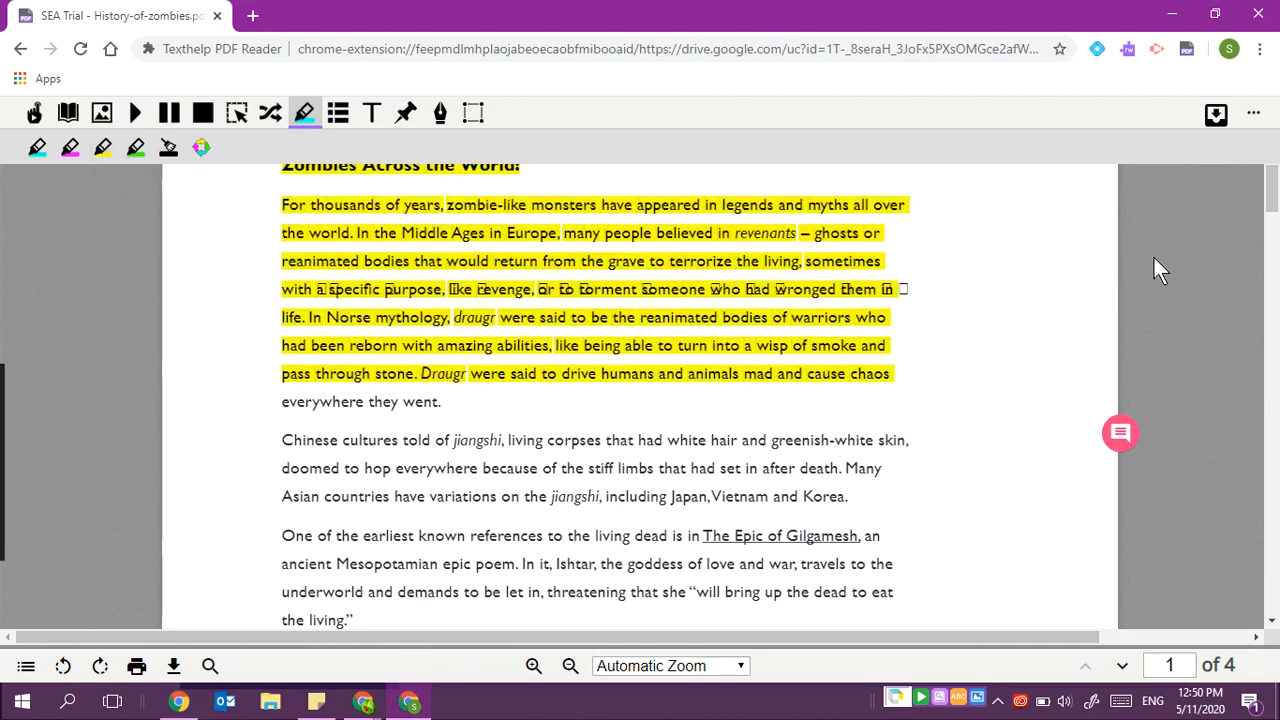
- Return to the Zombies assignment and turn in the highlighted PDF
left_click(1212, 118)
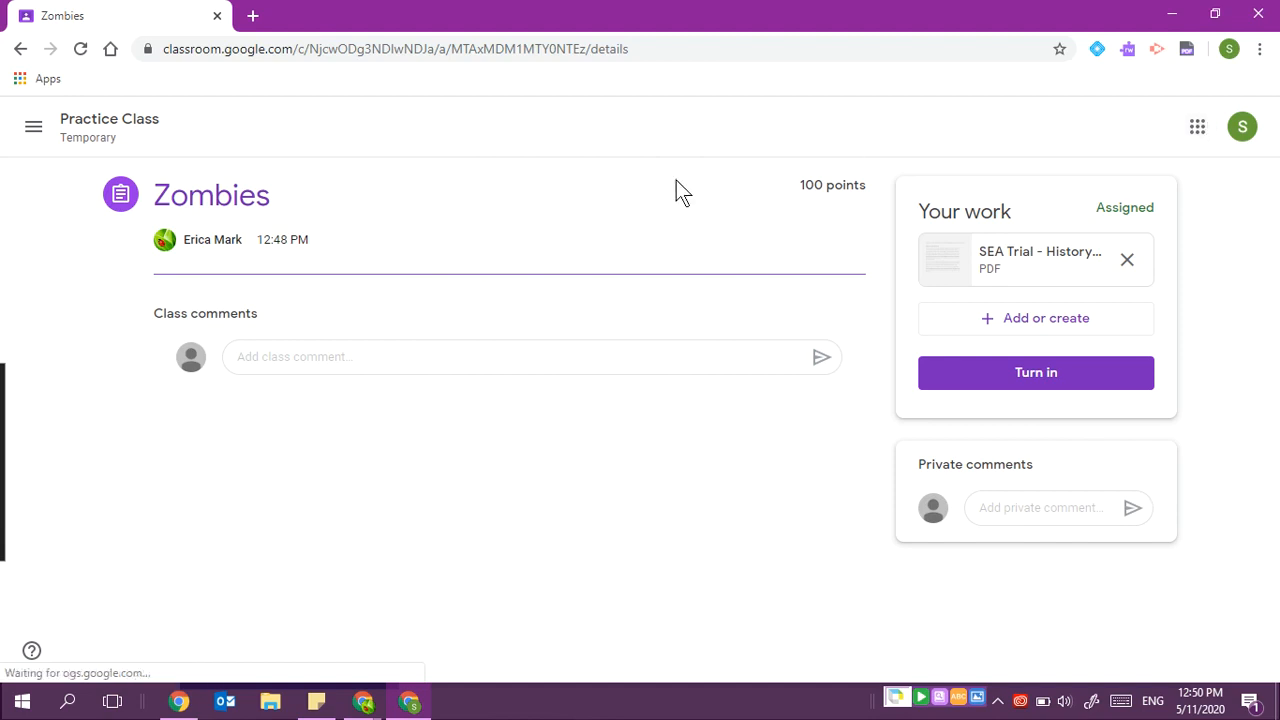
left_click(1070, 383)
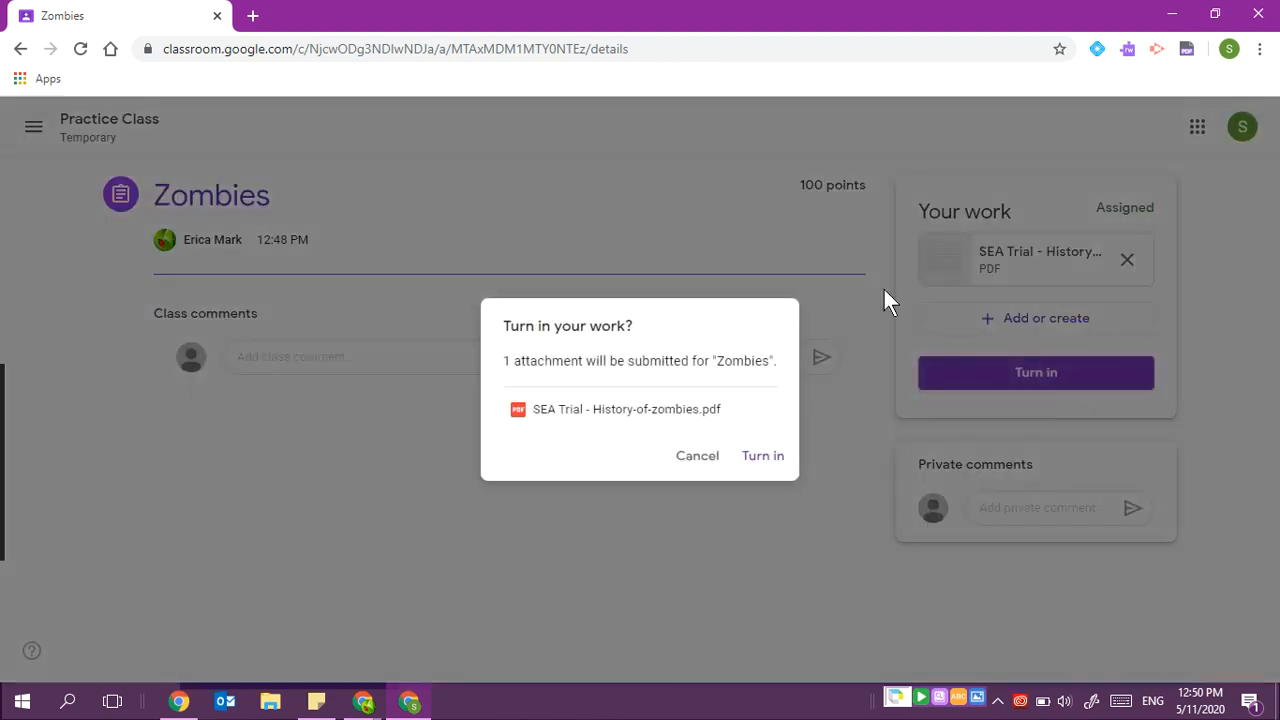
left_click(757, 465)
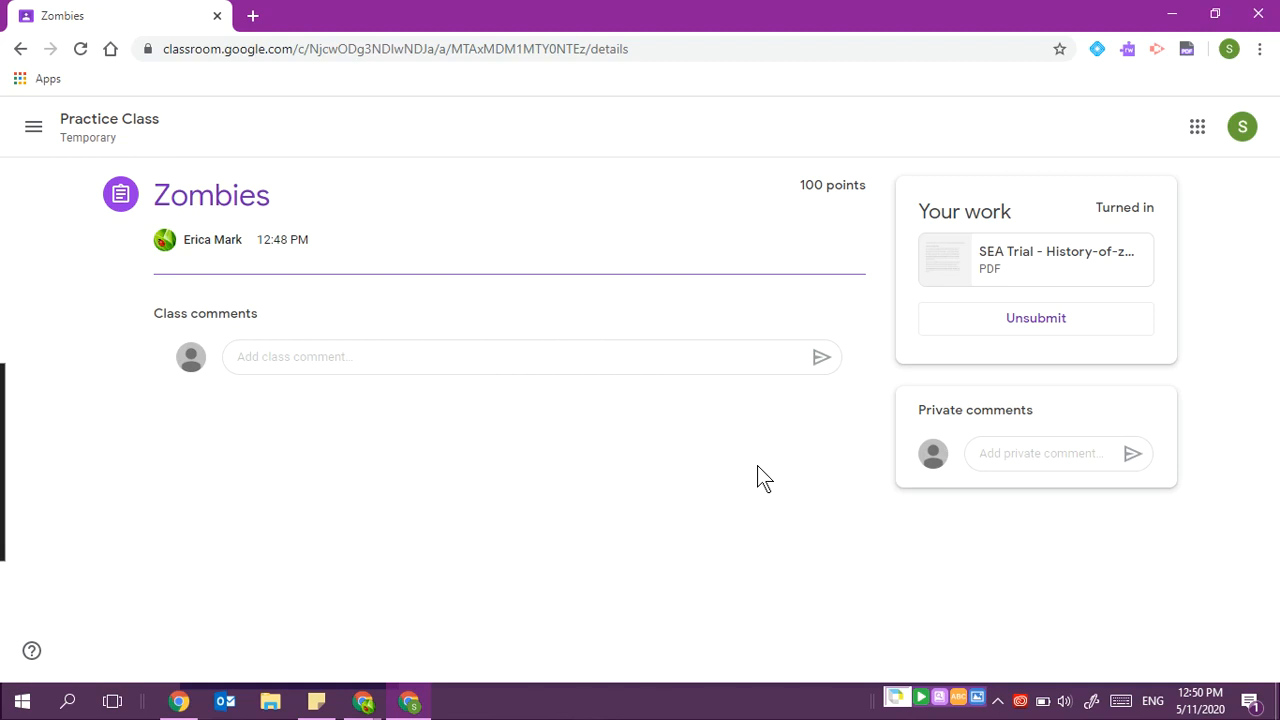
- Switch back to the teacher window and open the student's handed-in Zombies work for grading
left_click(372, 706)
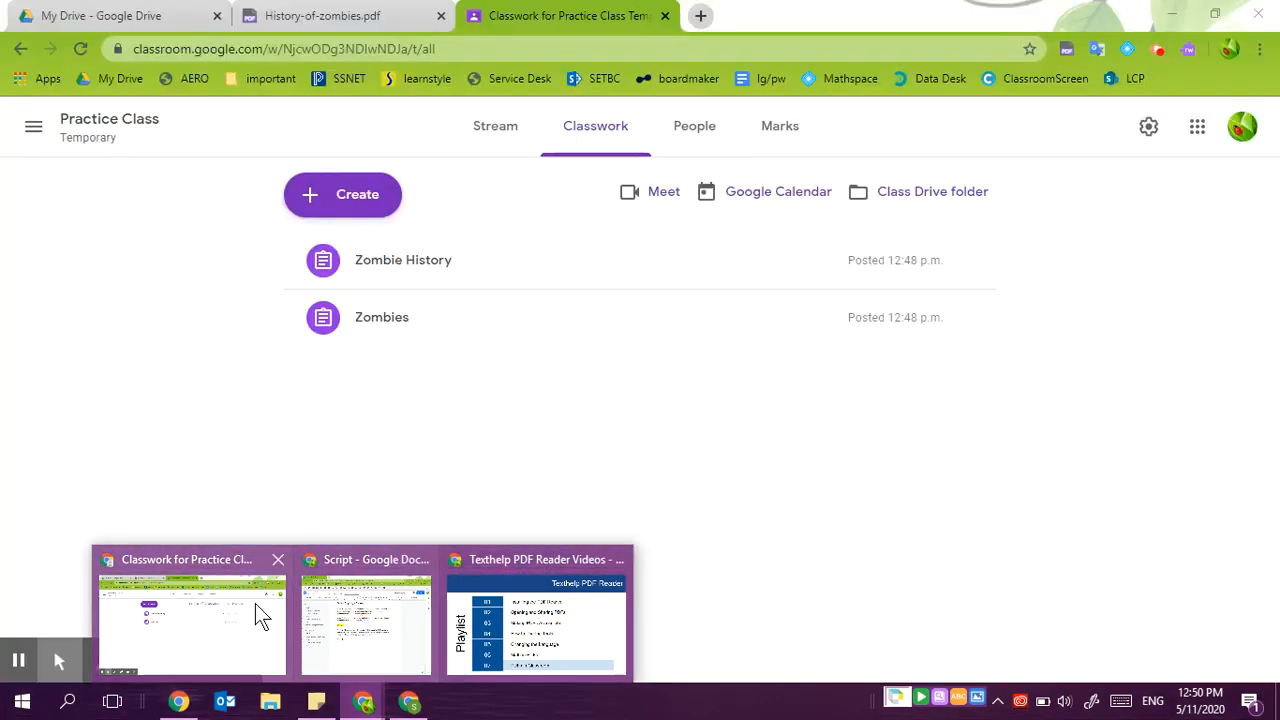
left_click(230, 617)
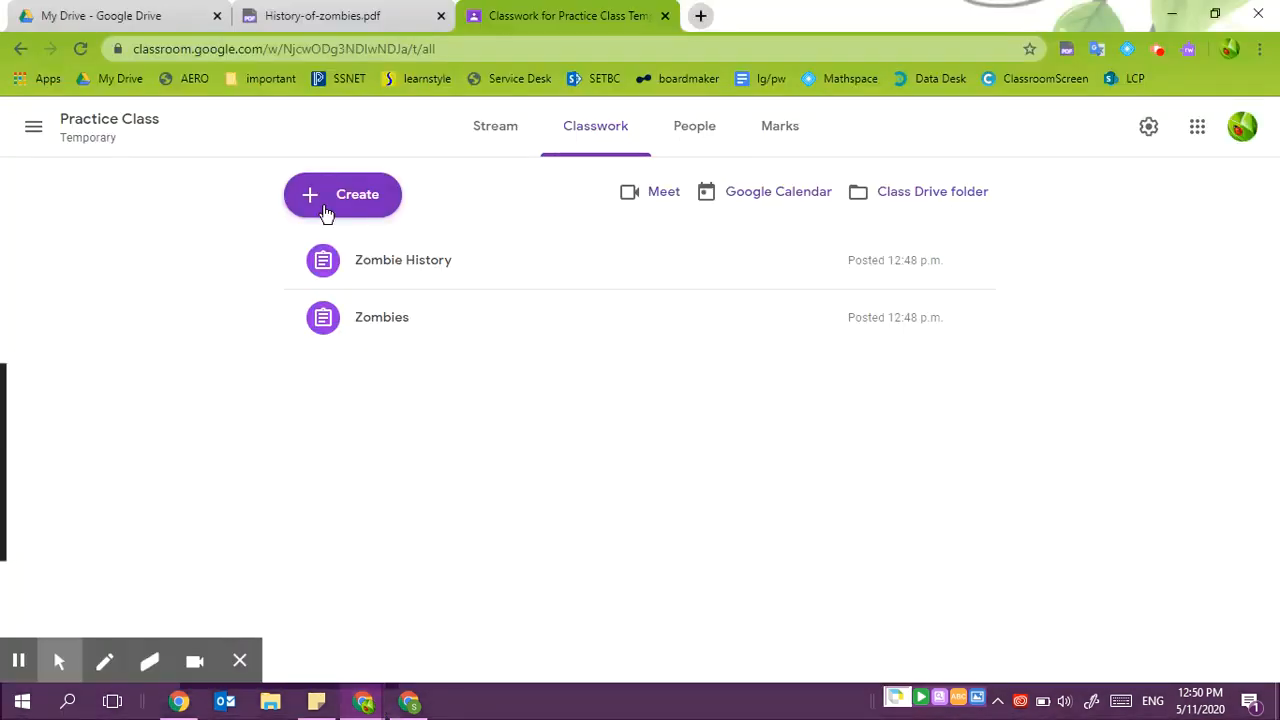
left_click(387, 322)
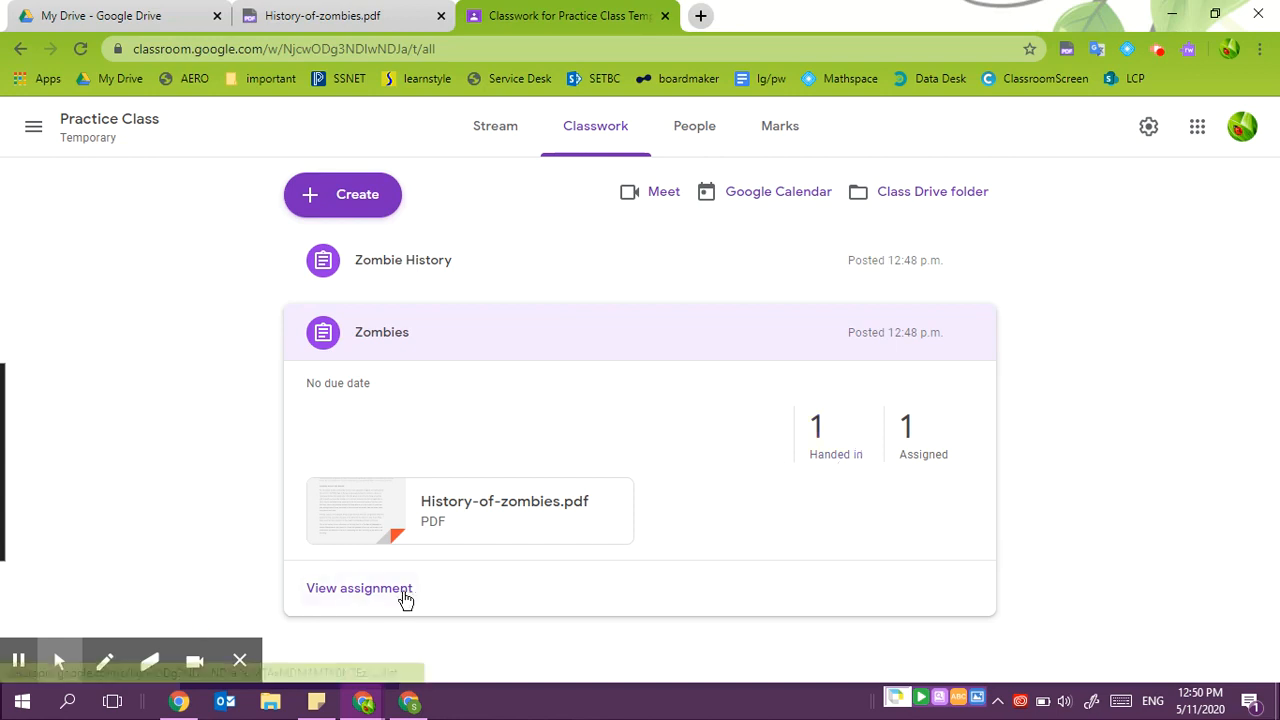
left_click(375, 592)
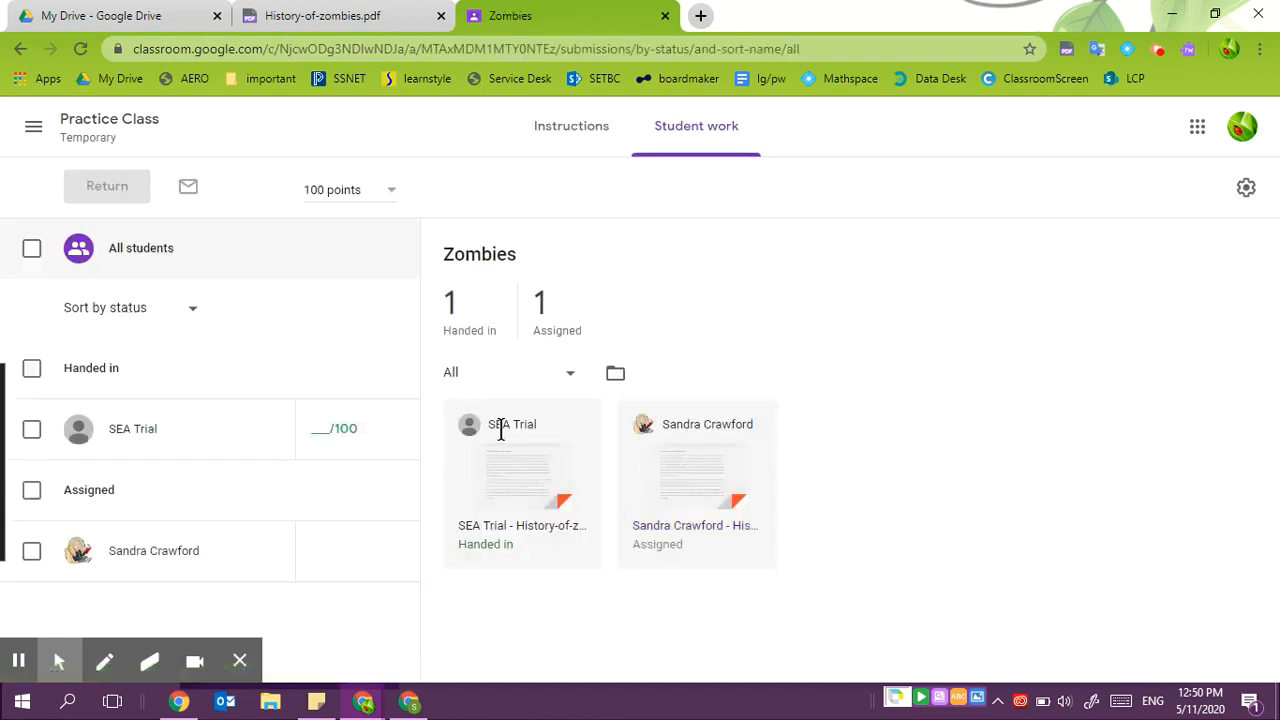
left_click(510, 492)
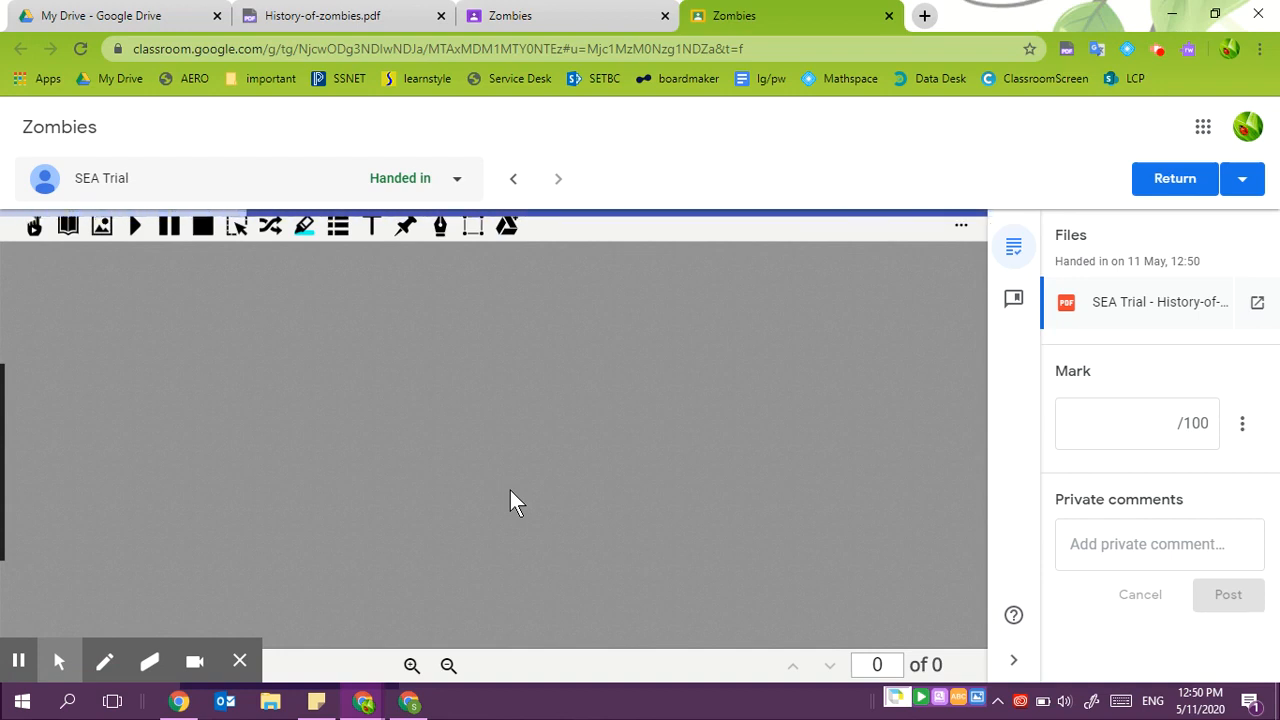
- Copy the comment 'Be sure to check your punctuation' from the comment bank to the clipboard
left_click(241, 663)
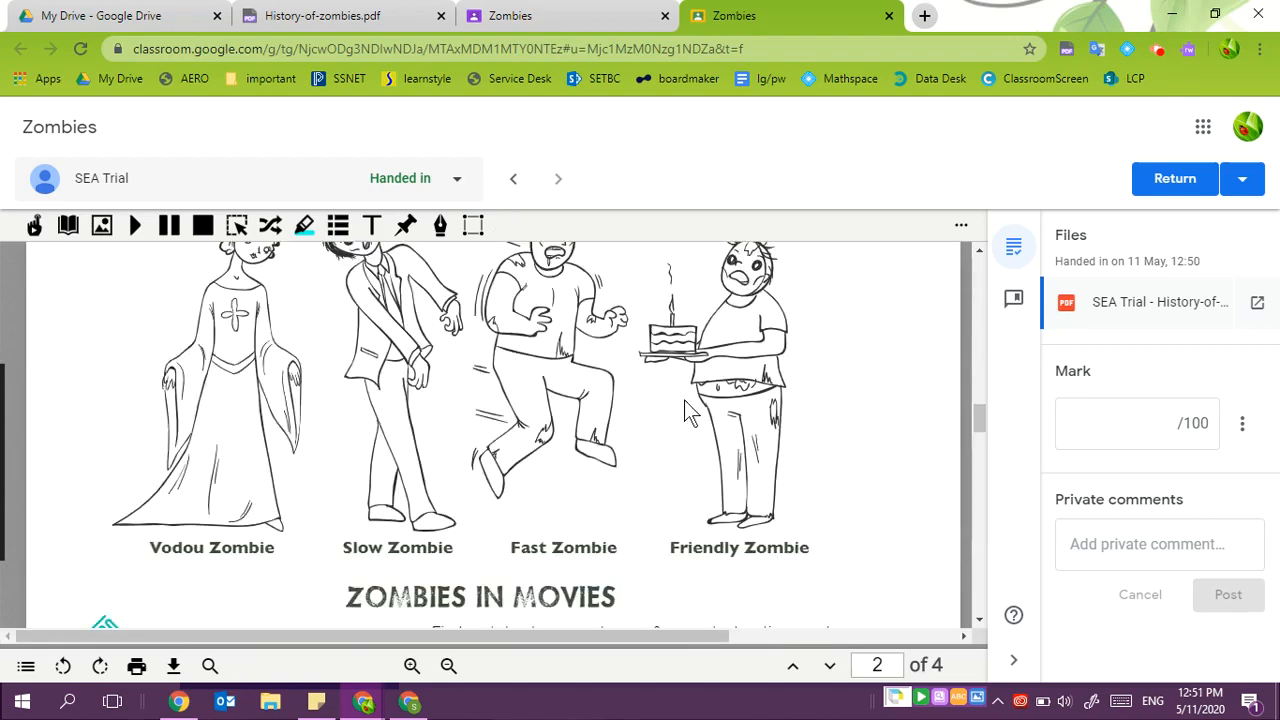
scroll(688, 412, "up", 10)
scroll(688, 412, "up", 10)
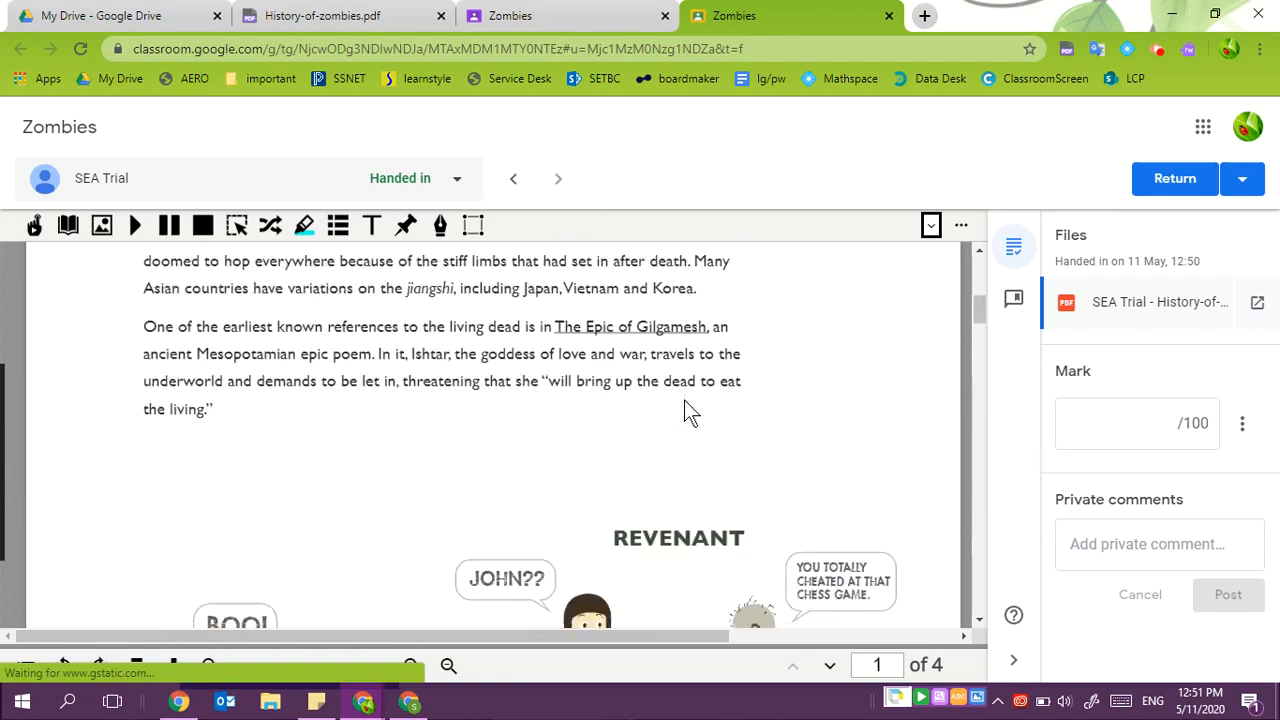
scroll(688, 412, "down", 1)
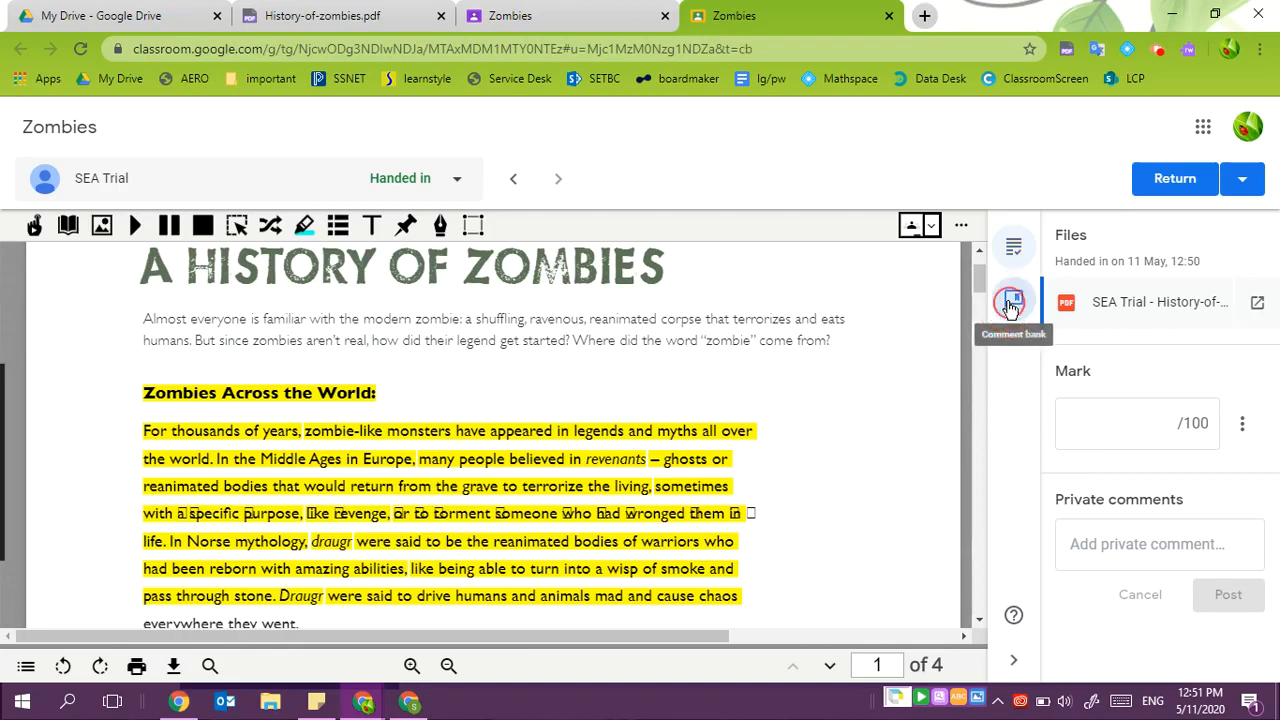
left_click(1012, 302)
left_click(1152, 345)
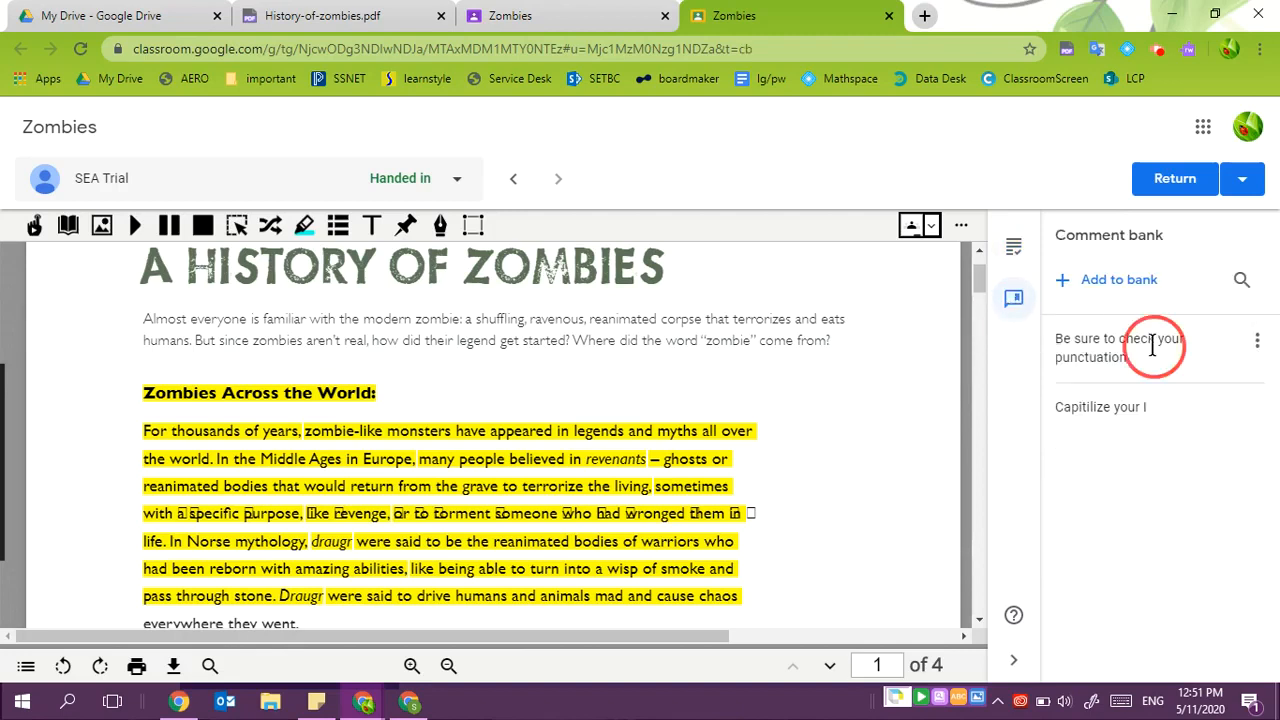
left_click(1256, 342)
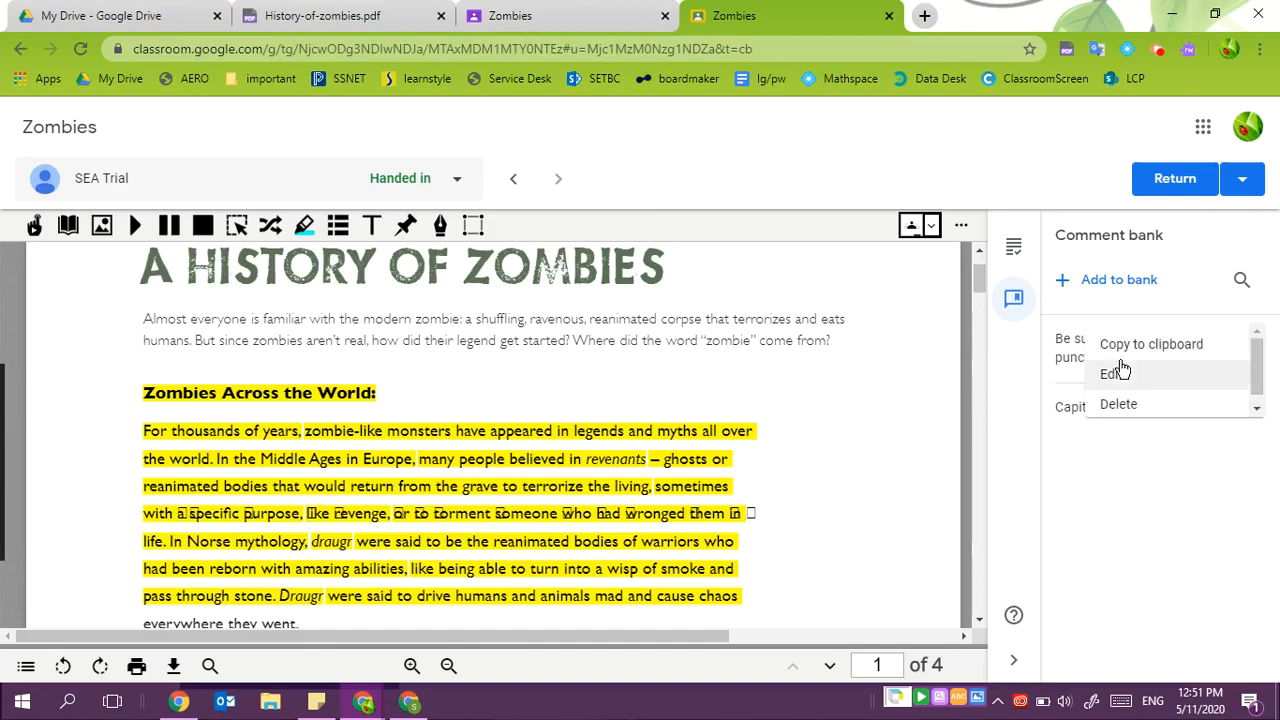
left_click(1135, 347)
left_click(1013, 246)
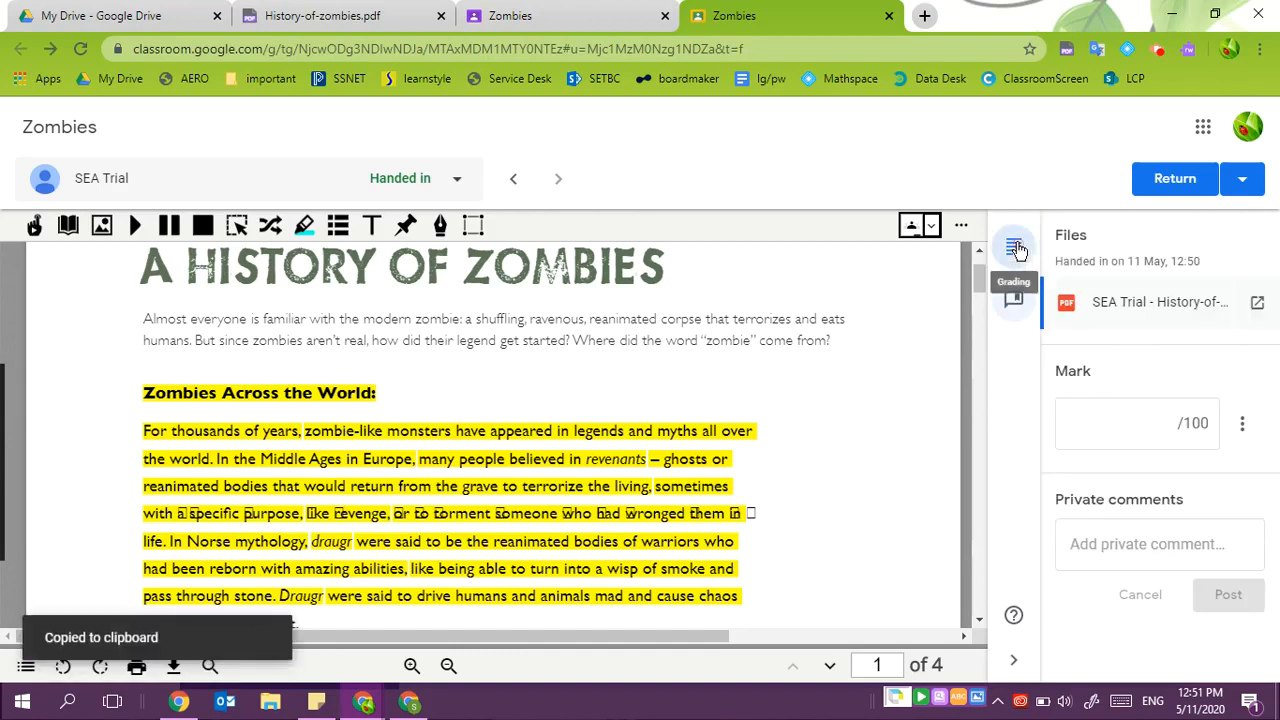
- Paste the copied comment into the private comments box
left_click(1088, 540)
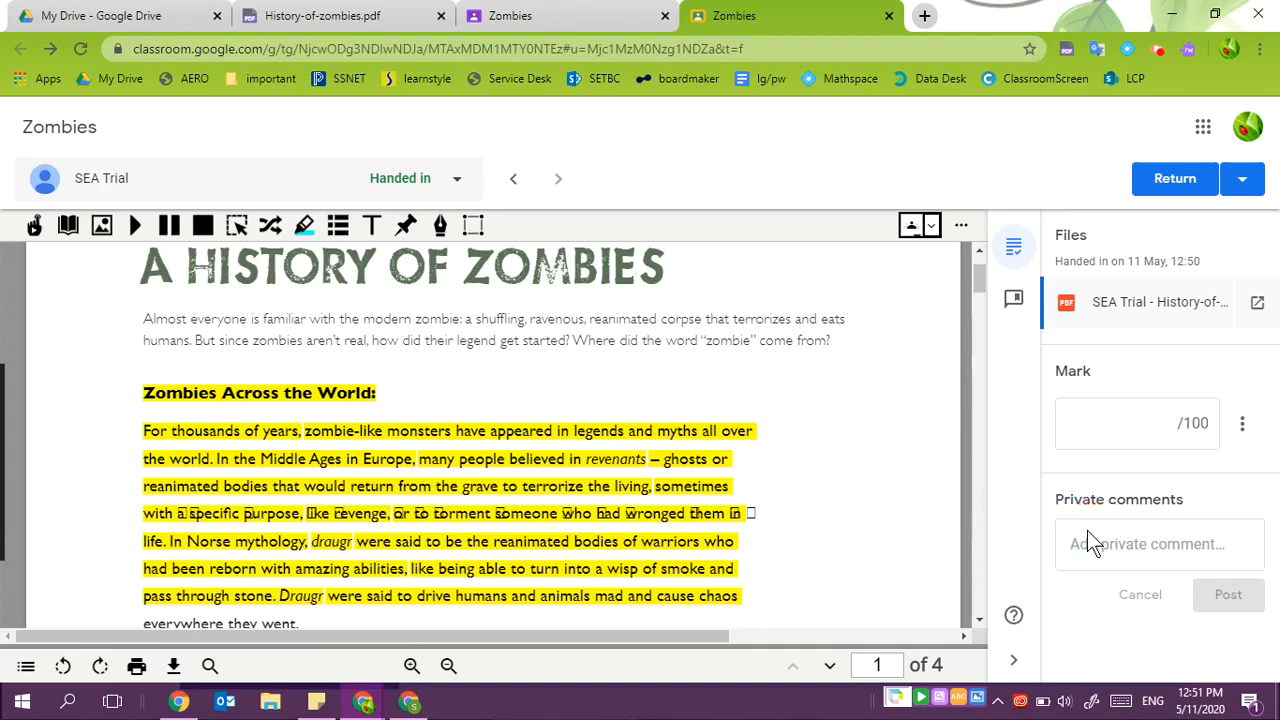
left_click(1090, 543)
key("ctrl+v")
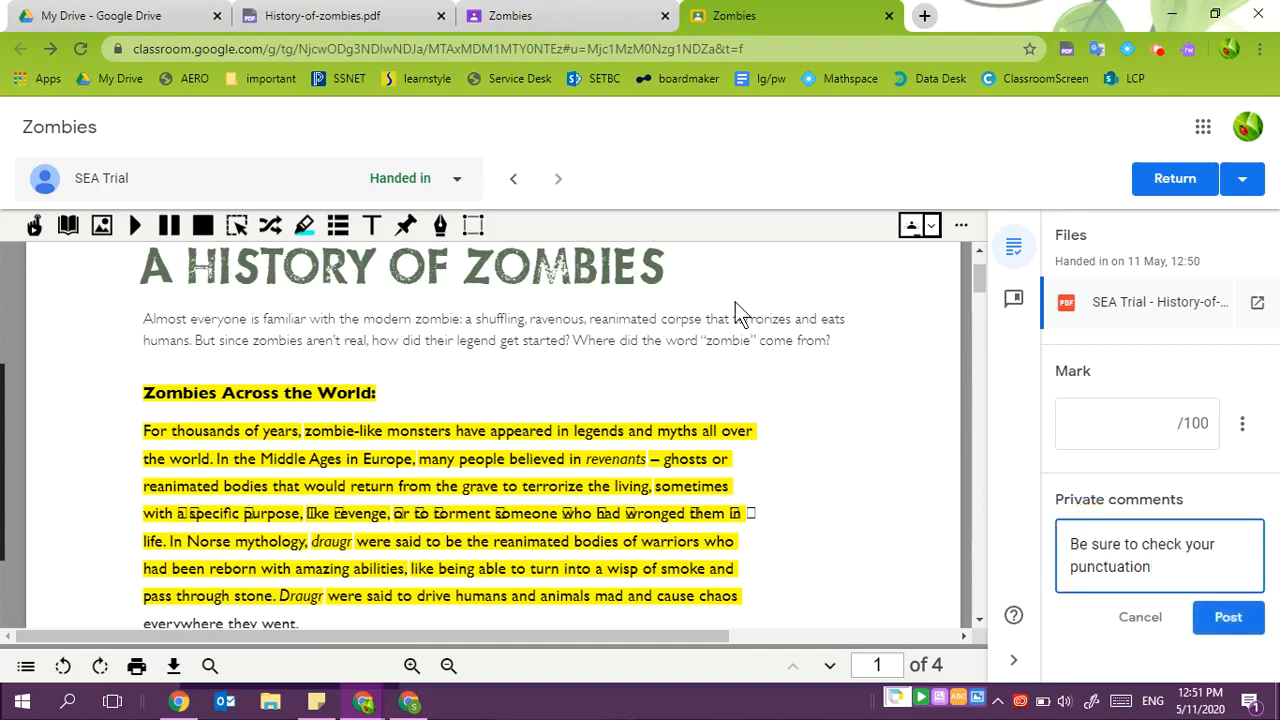
- Add a PDF comment on the words greenish-white, pasting 'Be sure to check your punctuation' as its text
left_click(735, 312)
scroll(726, 420, "down", 2)
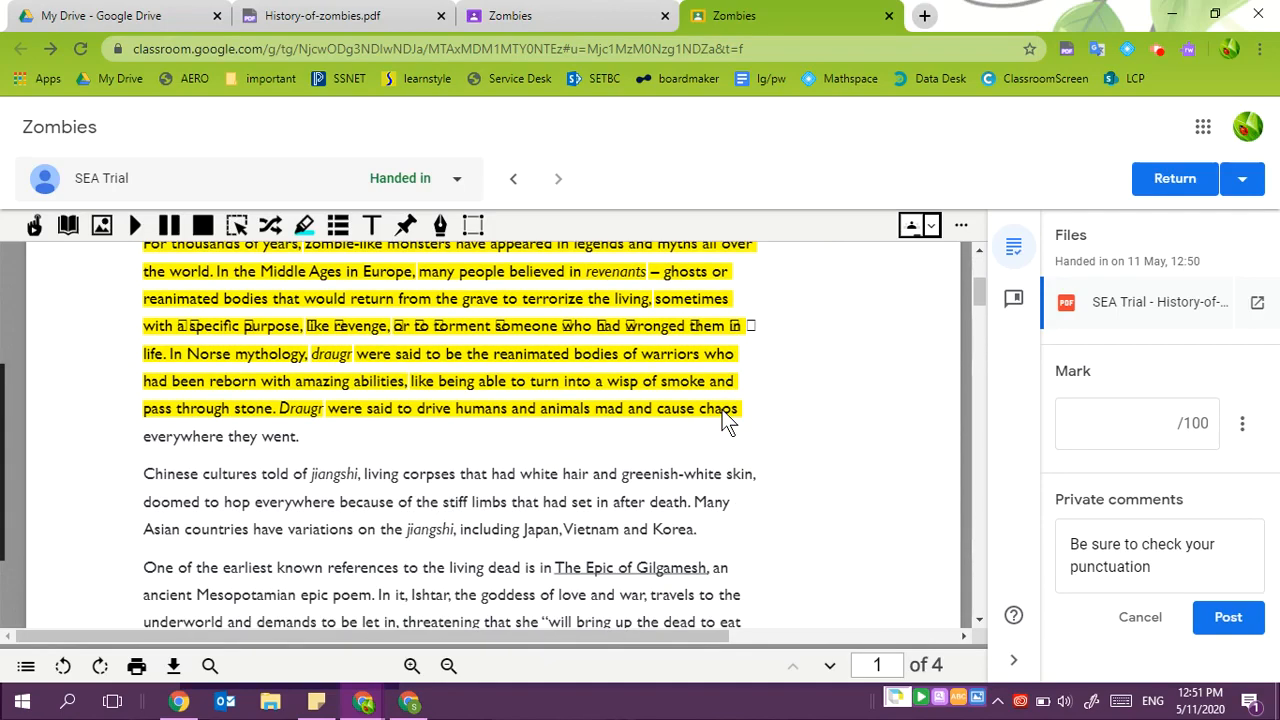
scroll(724, 418, "down", 1)
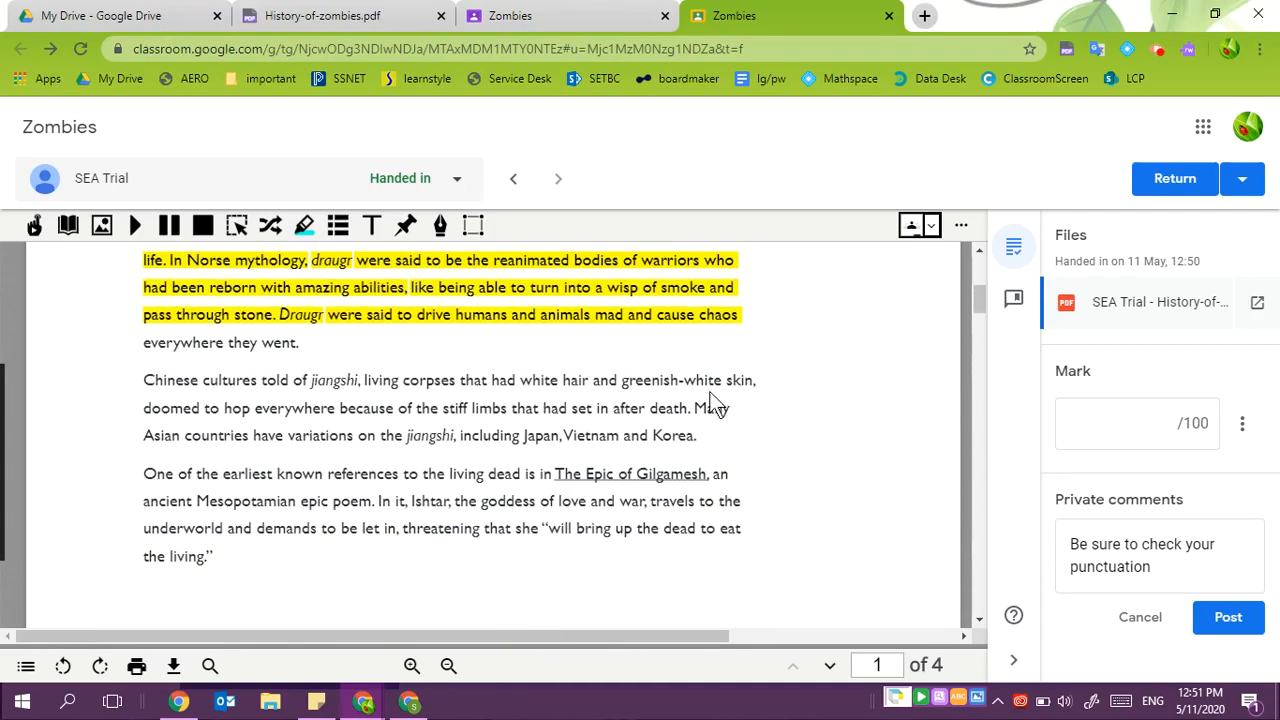
double_click(690, 380)
left_click_drag(720, 640, 846, 417)
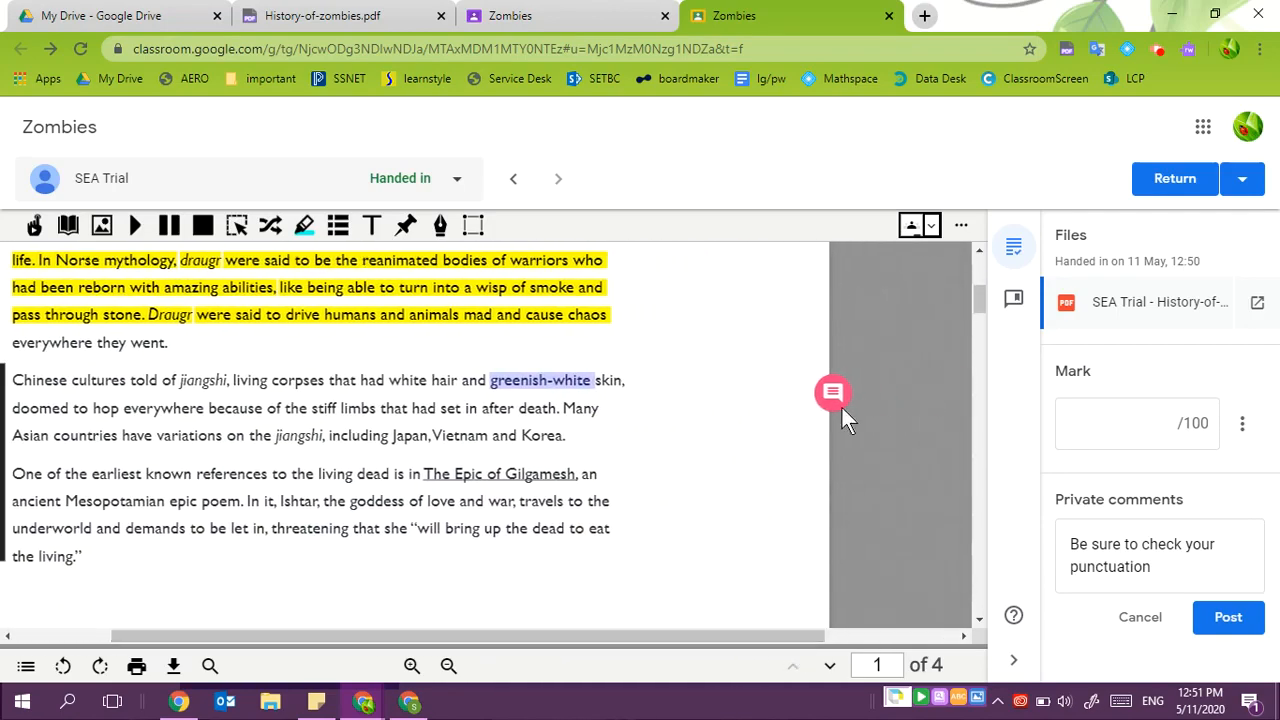
left_click(834, 388)
left_click_drag(762, 634, 916, 664)
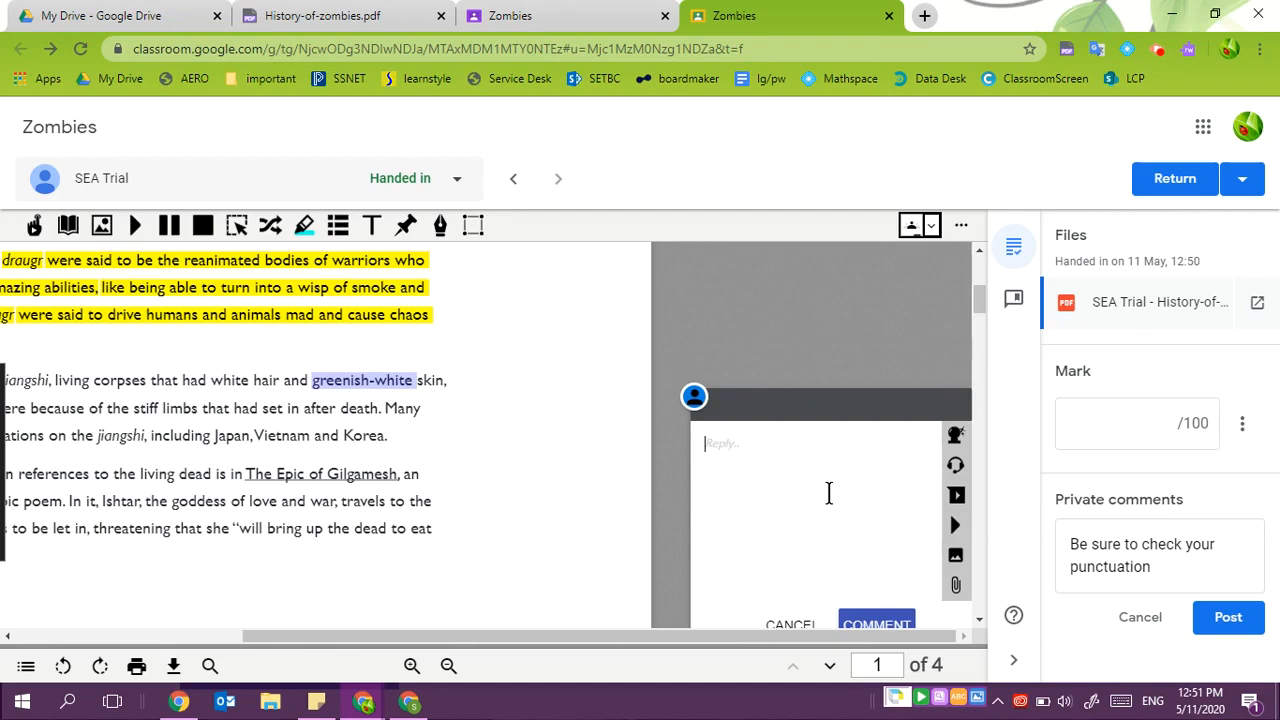
key("ctrl+v")
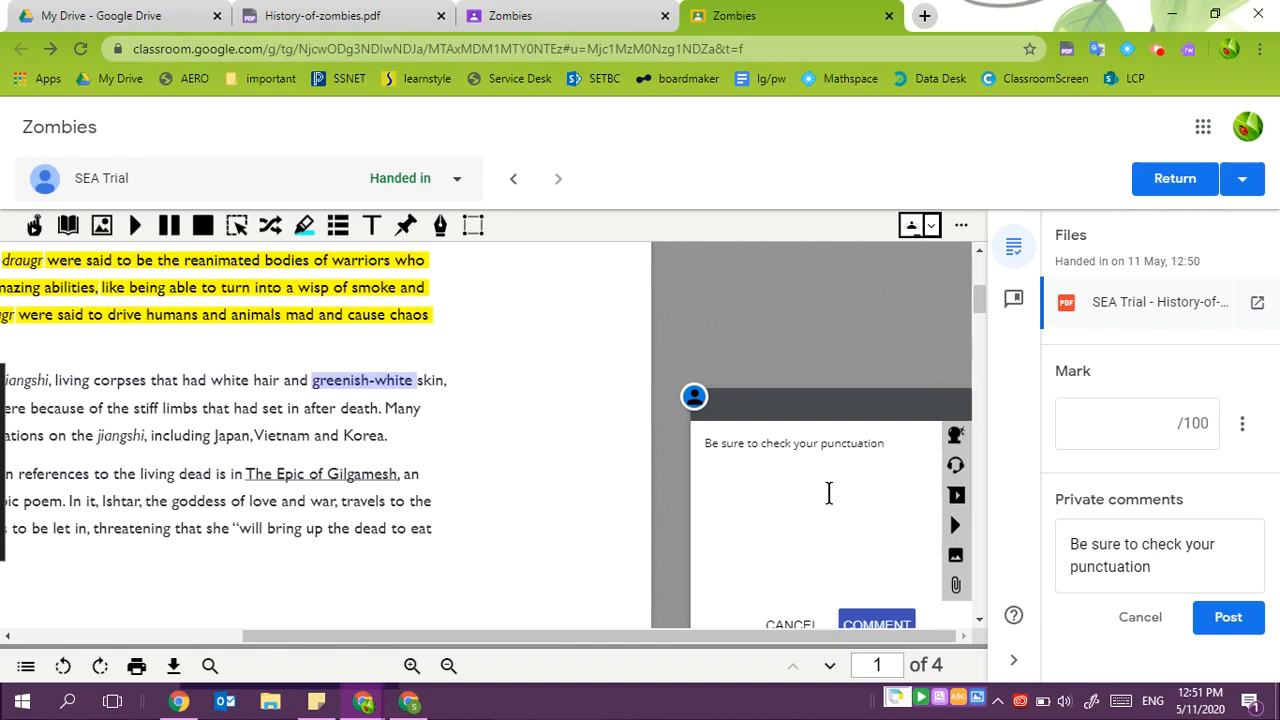
left_click(868, 622)
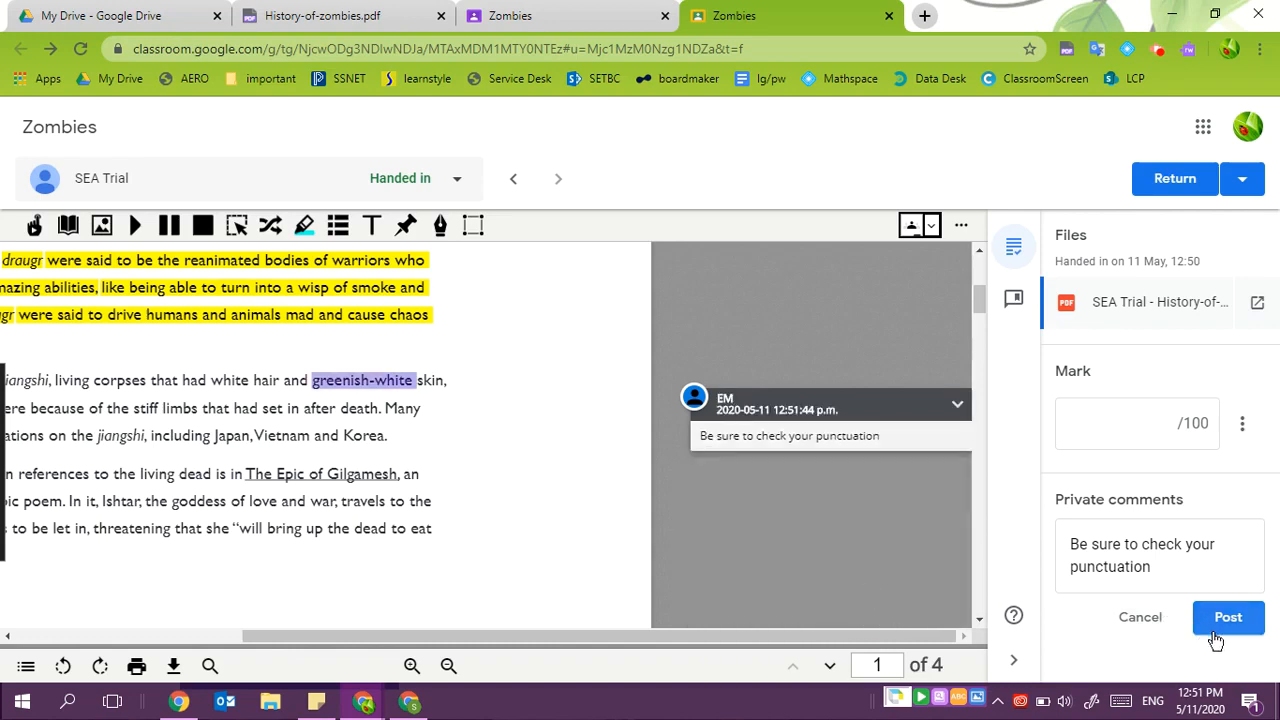
- Post the private comment 'Be sure to check your punctuation' to the student, then return to the teacher's grading window
left_click(1215, 638)
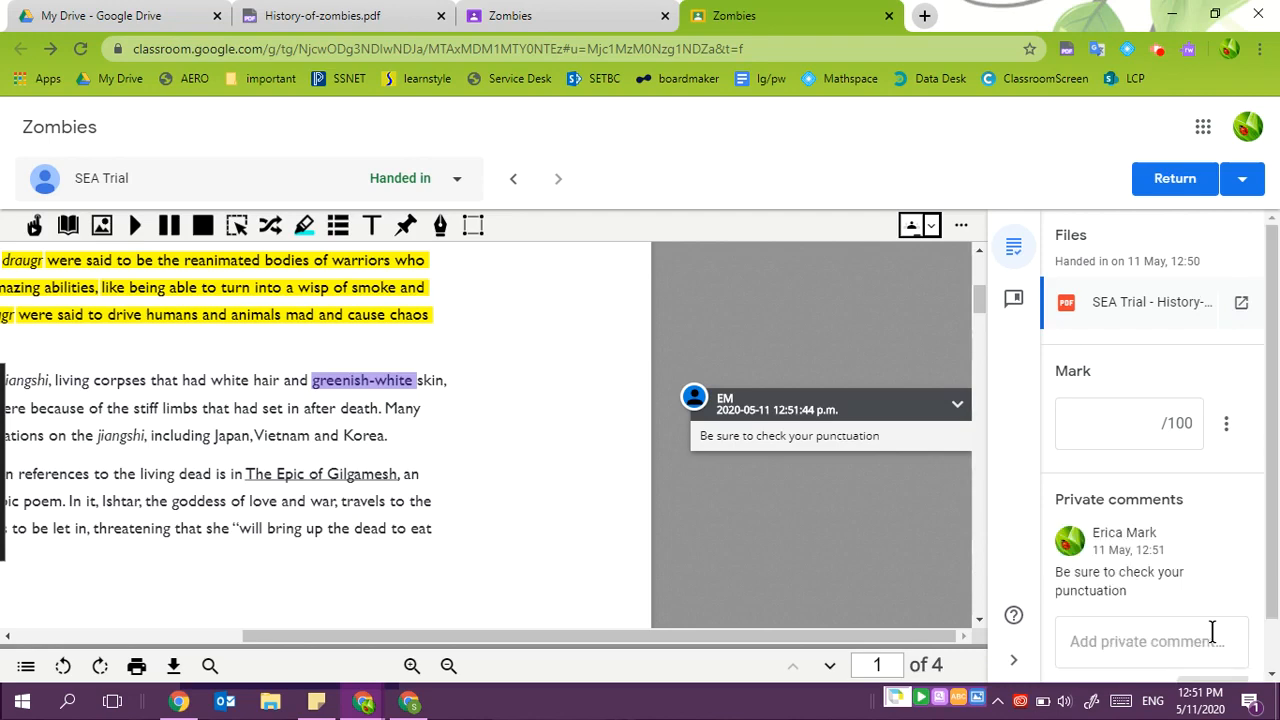
left_click(410, 702)
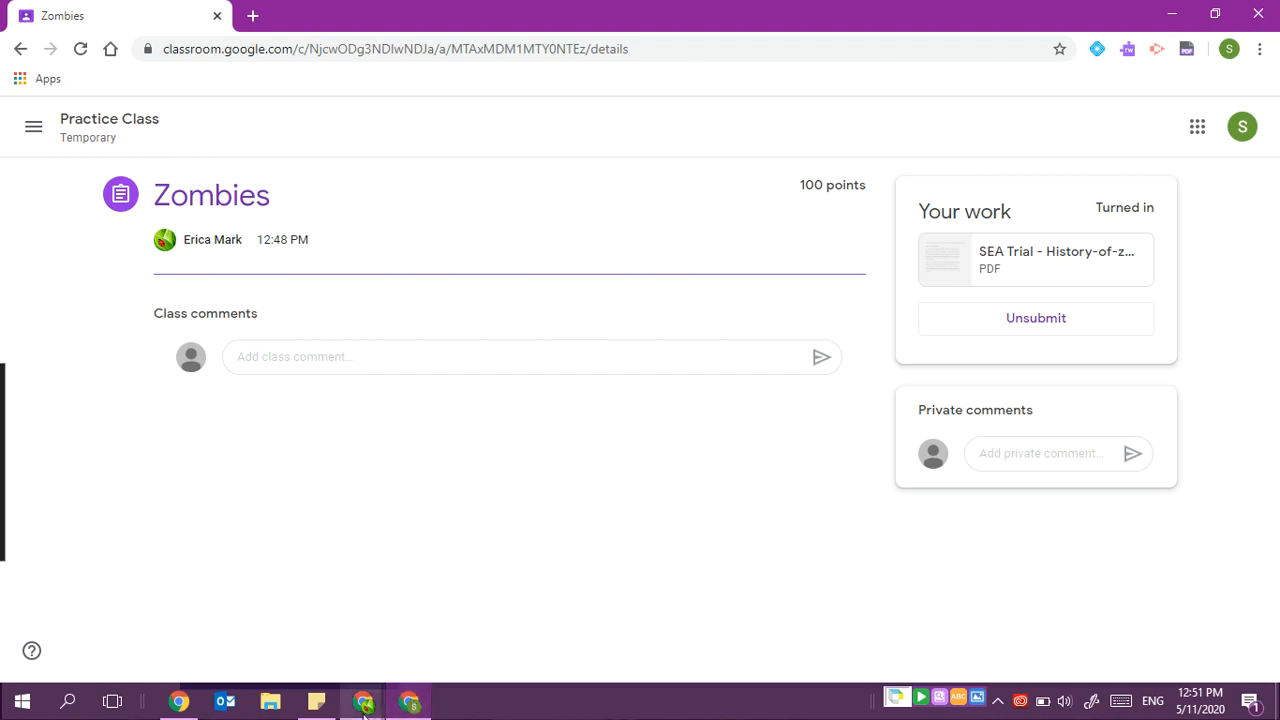
left_click(363, 702)
left_click(210, 620)
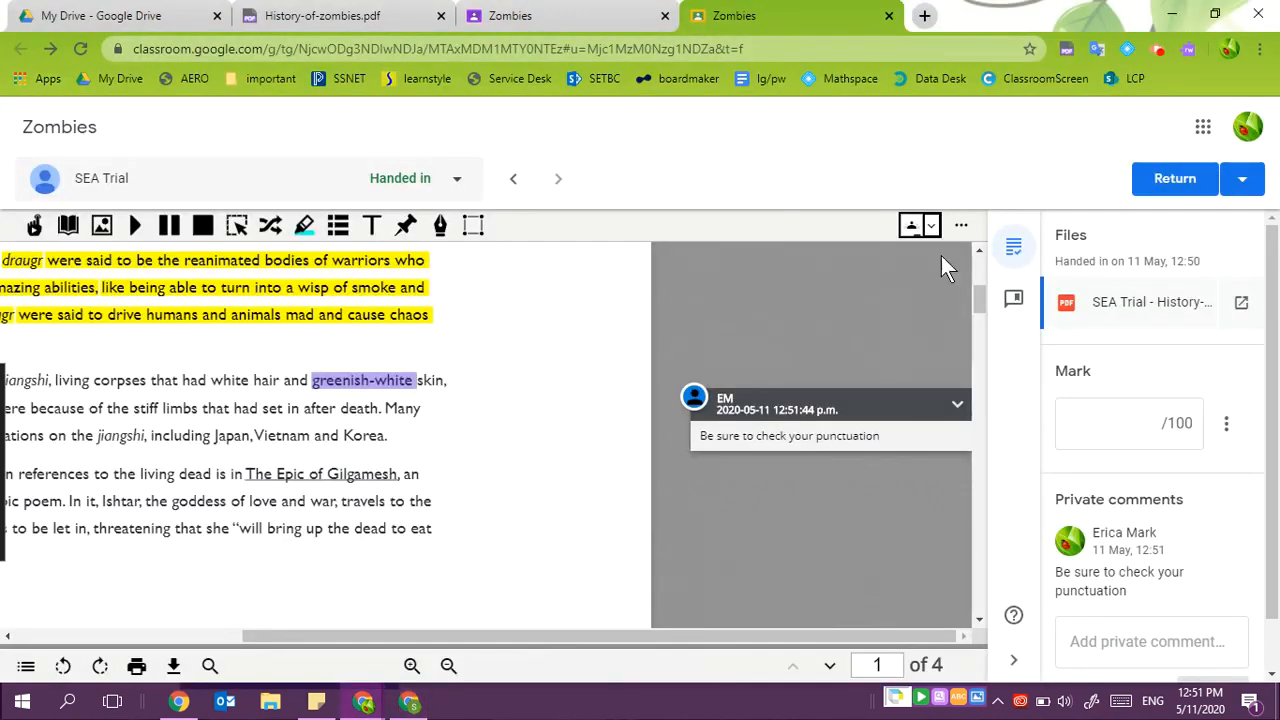
- Return the Zombies work to the student SEA Trial without a mark
left_click(1155, 180)
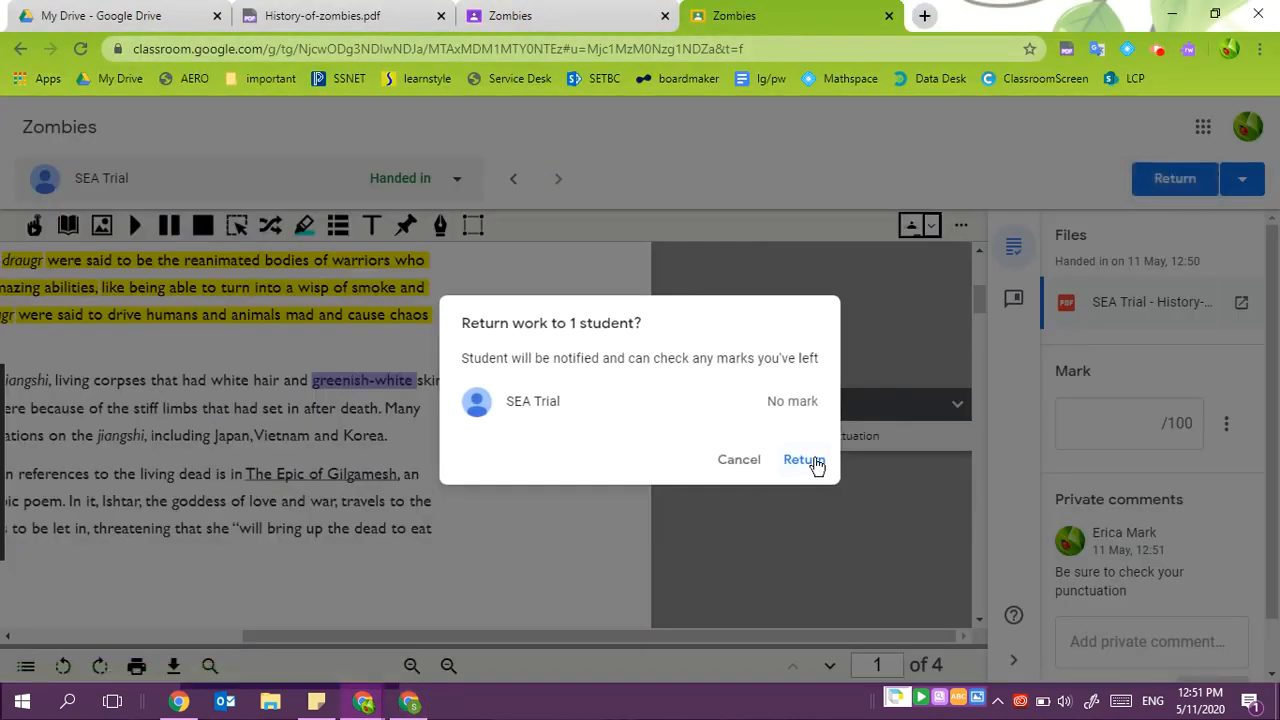
left_click(811, 462)
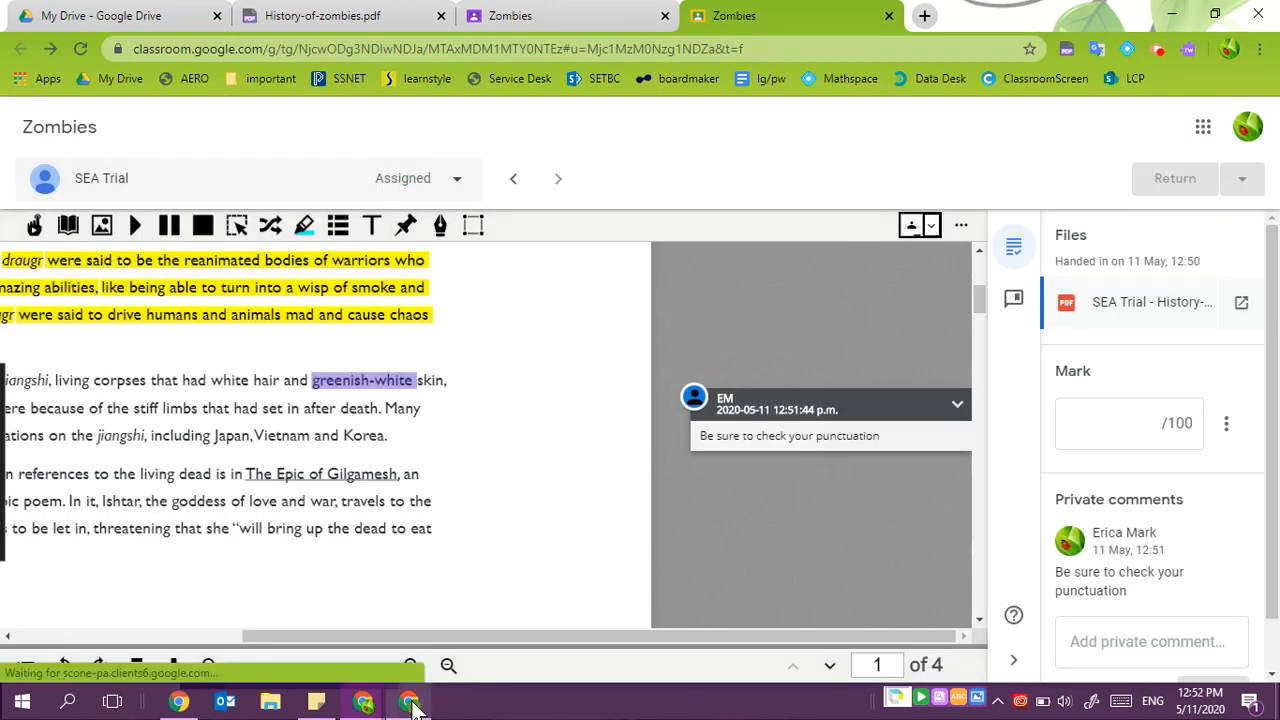
- In the student window, reload the Zombies assignment and open the returned PDF to view the teacher's comment
left_click(409, 701)
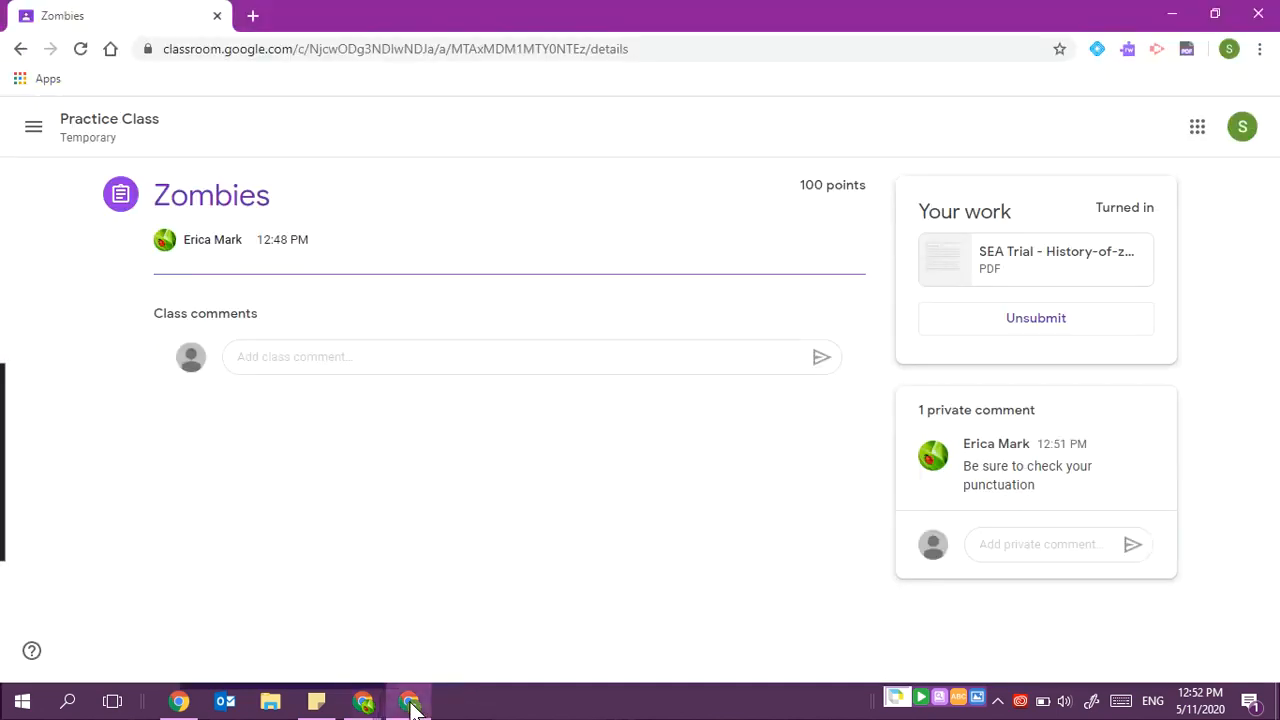
left_click(79, 49)
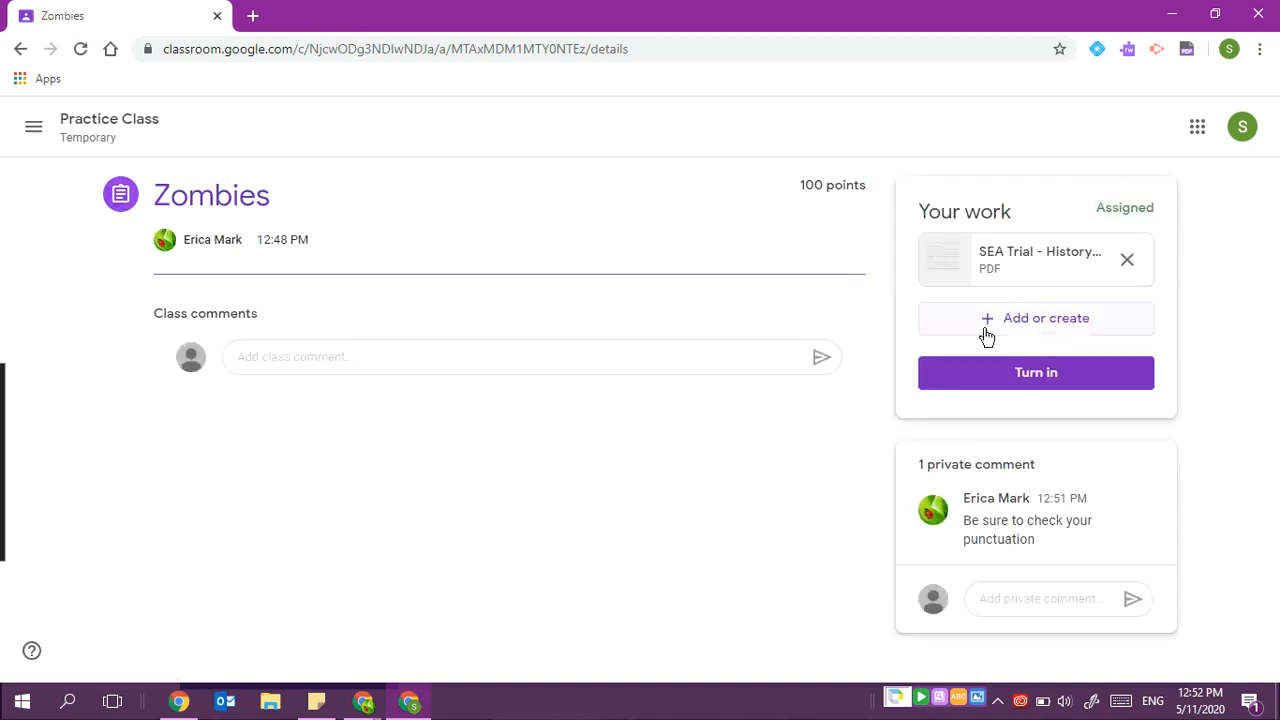
left_click(995, 251)
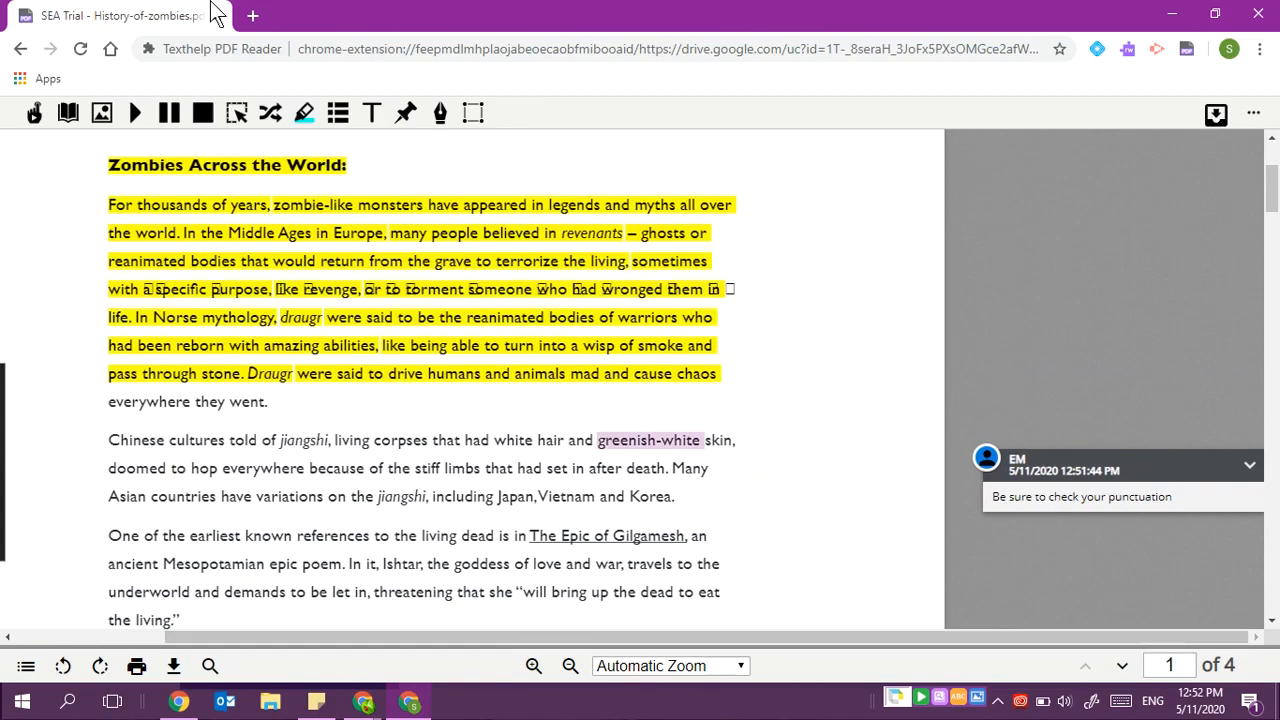
left_click(1266, 8)
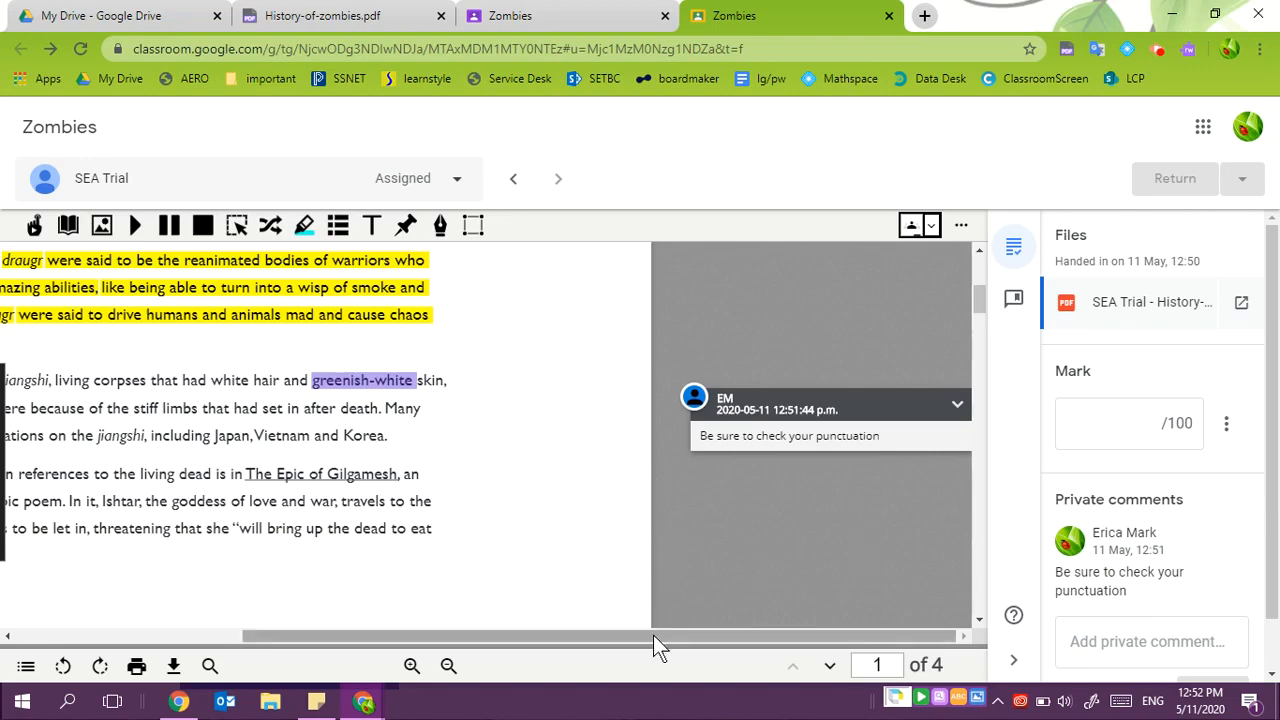
- Open the Texthelp PDF Reader extension options from its dashboard to review the Classroom integration settings
left_click_drag(657, 640, 400, 630)
scroll(420, 453, "up", 5)
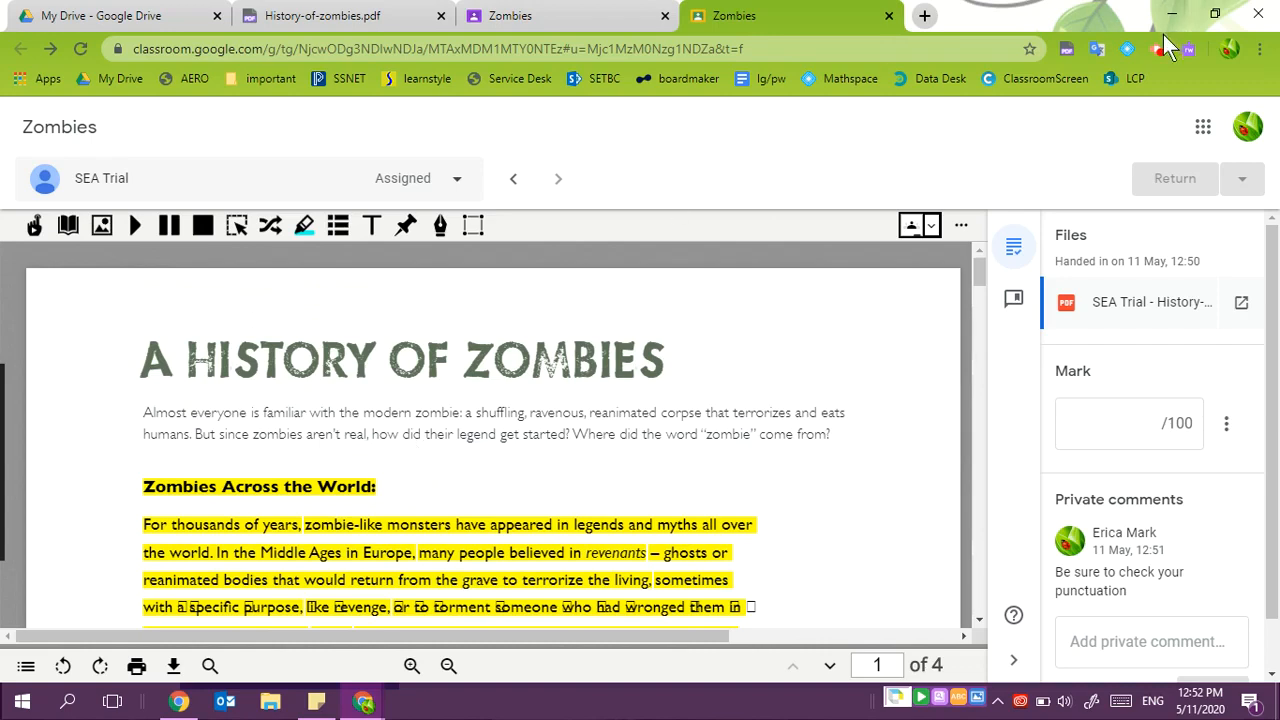
left_click(1066, 48)
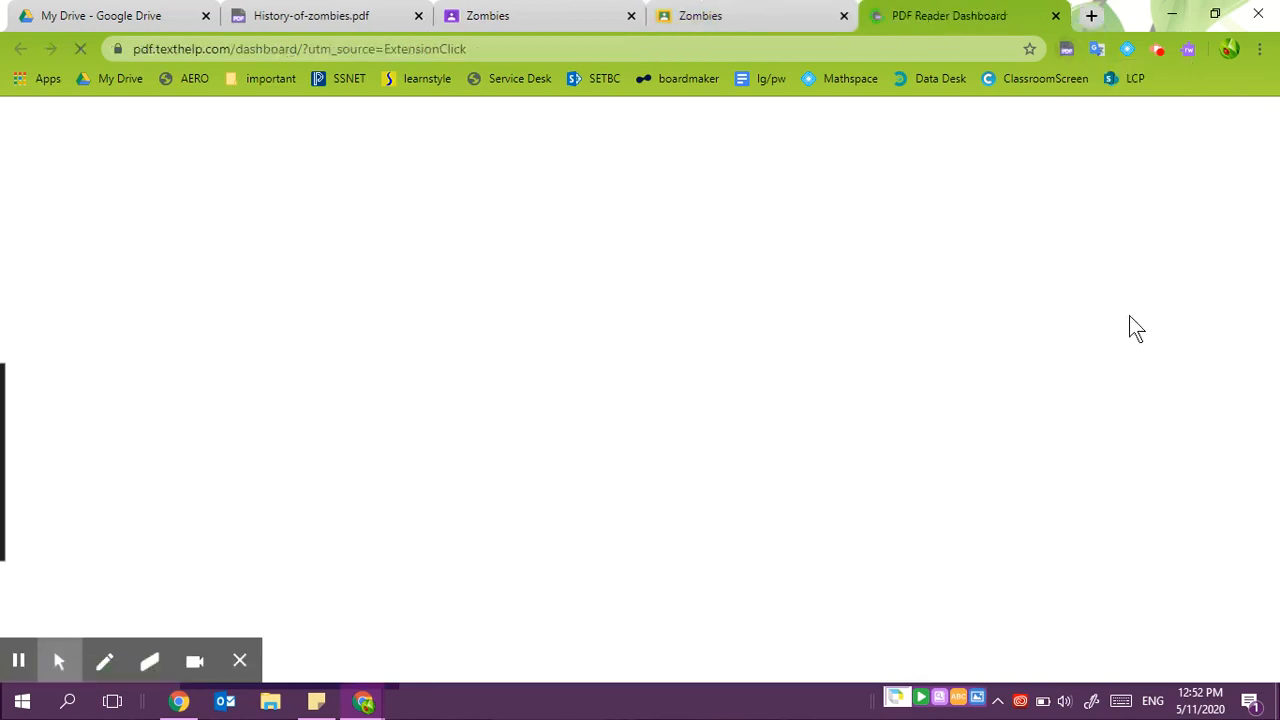
scroll(990, 440, "down", 3)
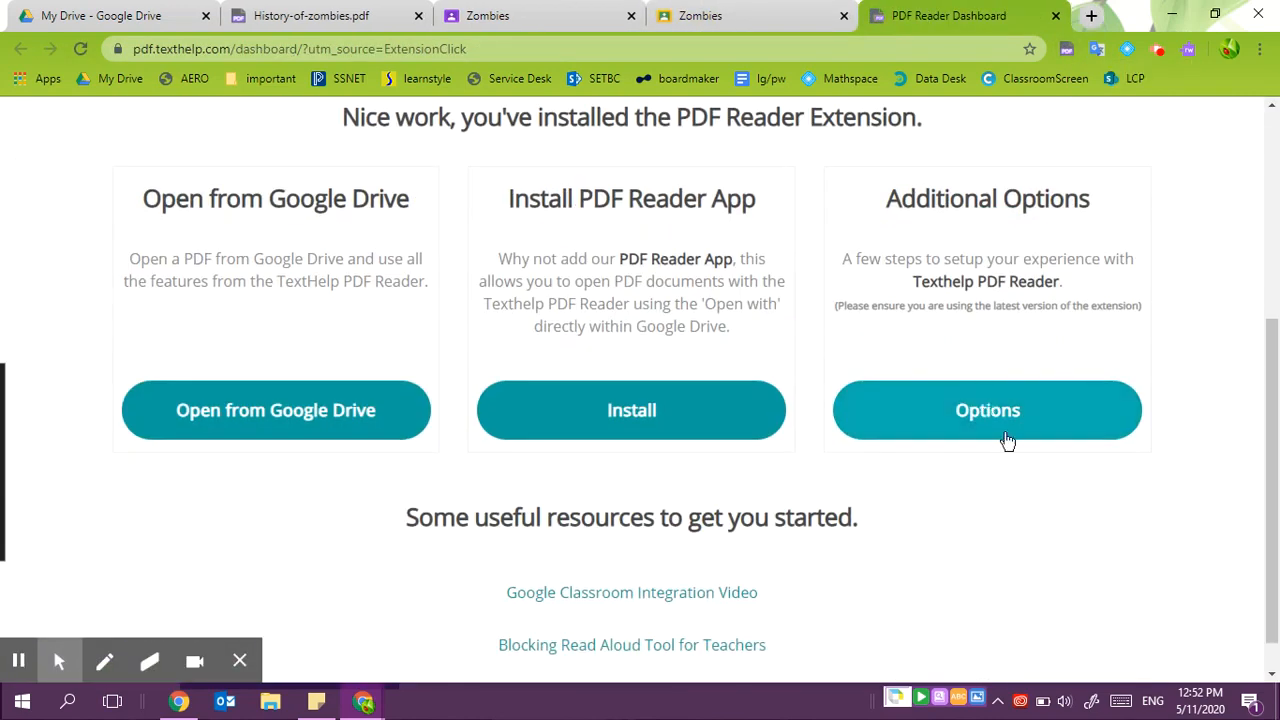
left_click(1005, 446)
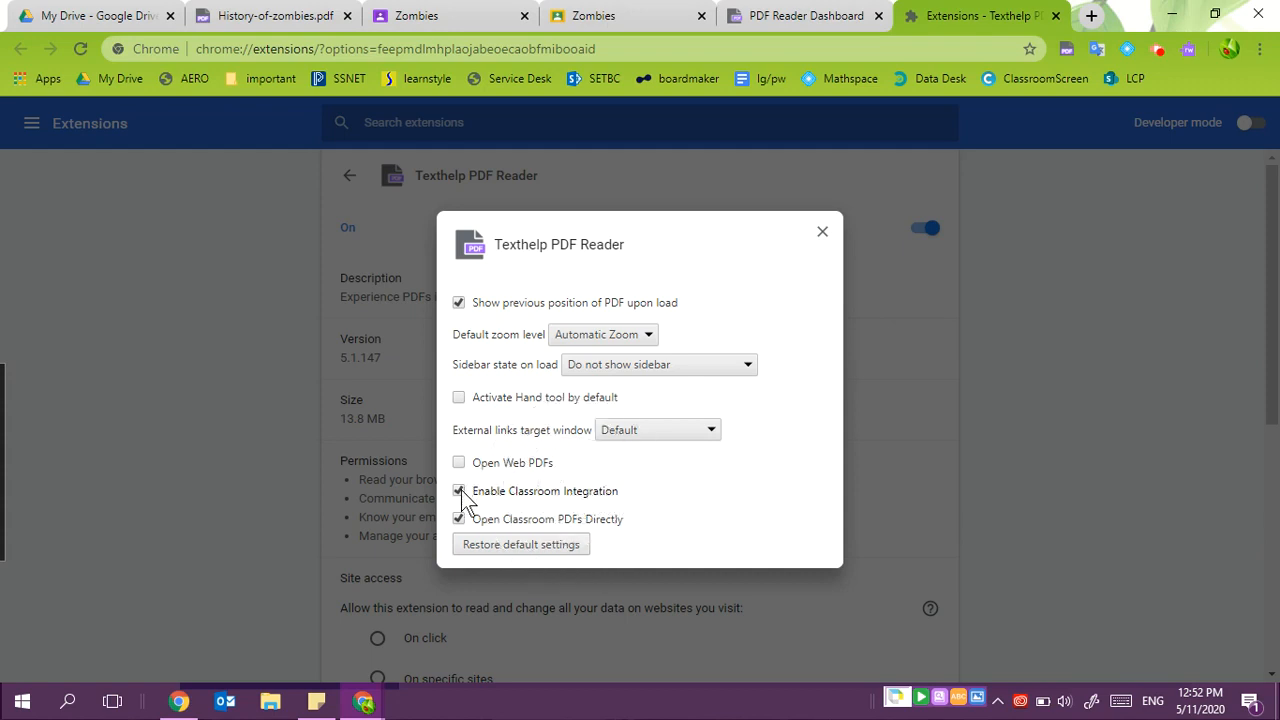
key("alt+Tab")
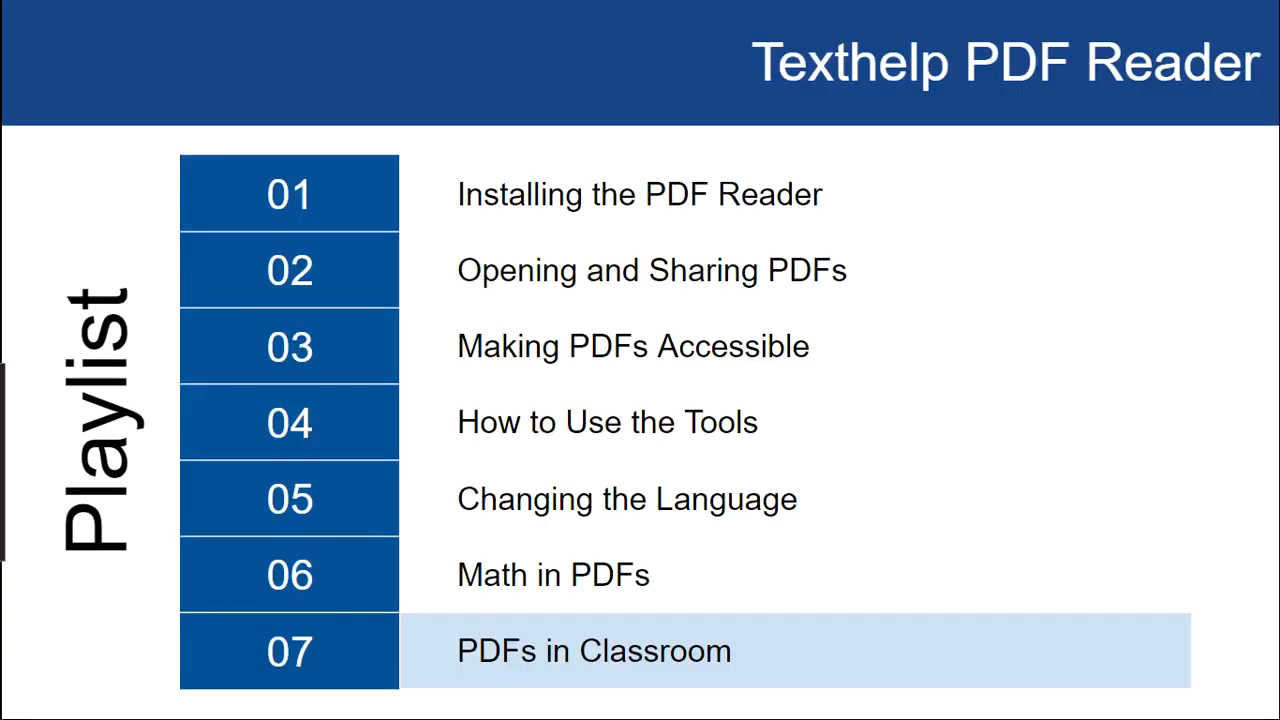
left_click(461, 490)
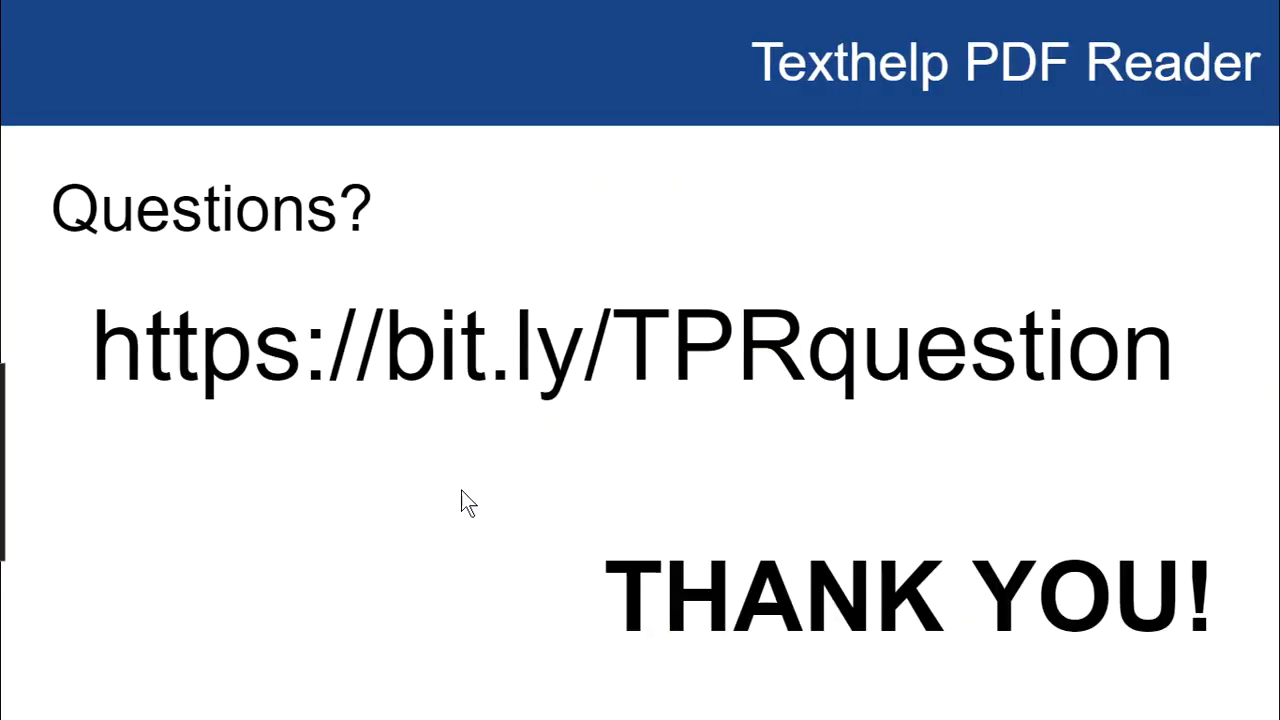